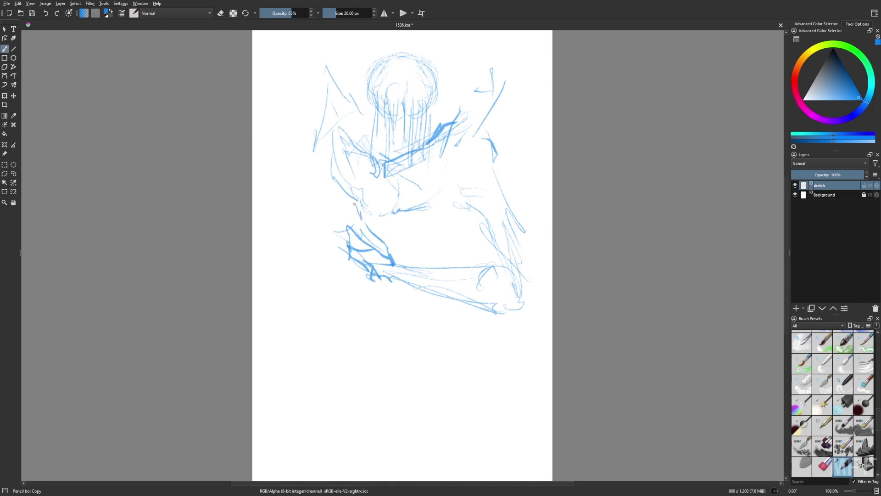
# Sketch the raised hand's fingers, the bent arm up to the shoulder and the chest lines in blue pencil
pyautogui.moveTo(353, 218); pyautogui.dragTo(393, 265)
pyautogui.moveTo(293, 187); pyautogui.dragTo(342, 238)
pyautogui.moveTo(310, 212); pyautogui.dragTo(349, 257)
pyautogui.moveTo(463, 265)
pyautogui.mouseDown()
pyautogui.moveTo(498, 257)
pyautogui.moveTo(447, 196)
pyautogui.moveTo(516, 106)
pyautogui.mouseUp()
pyautogui.moveTo(413, 177); pyautogui.dragTo(454, 133)
pyautogui.moveTo(418, 201); pyautogui.dragTo(459, 158)
pyautogui.moveTo(454, 193)
pyautogui.mouseDown()
pyautogui.moveTo(381, 214)
pyautogui.moveTo(338, 186)
pyautogui.mouseUp()
pyautogui.moveTo(341, 130); pyautogui.dragTo(334, 186)
pyautogui.moveTo(461, 213)
pyautogui.mouseDown()
pyautogui.moveTo(408, 251)
pyautogui.moveTo(418, 261)
pyautogui.mouseUp()
# Sketch the waist and belly lines below the crossed forearm and flip the canvas view horizontally
pyautogui.moveTo(345, 283); pyautogui.dragTo(354, 305)
pyautogui.moveTo(387, 312); pyautogui.dragTo(422, 302)
pyautogui.moveTo(353, 321); pyautogui.dragTo(376, 308)
pyautogui.moveTo(367, 321)
pyautogui.mouseDown()
pyautogui.moveTo(407, 341)
pyautogui.moveTo(373, 341)
pyautogui.moveTo(365, 368)
pyautogui.mouseUp()
pyautogui.moveTo(303, 248); pyautogui.dragTo(344, 338)
pyautogui.moveTo(367, 368)
pyautogui.mouseDown()
pyautogui.moveTo(432, 317)
pyautogui.moveTo(415, 353)
pyautogui.mouseUp()
pyautogui.moveTo(450, 265); pyautogui.dragTo(456, 257)
pyautogui.press('m')
pyautogui.rightClick(448, 316)
pyautogui.rightClick(478, 325)
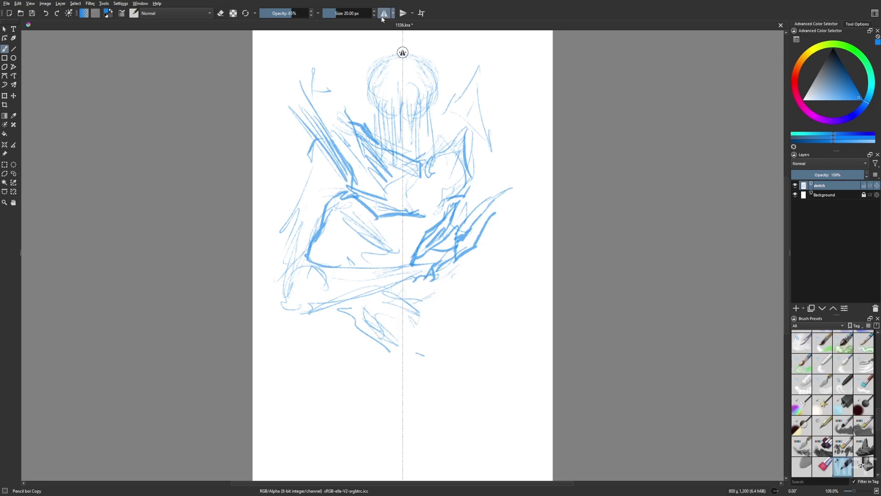
# Rough in the waist, pelvis and outer edge of the left thigh below the forearm
pyautogui.moveTo(406, 323)
pyautogui.mouseDown()
pyautogui.moveTo(413, 368)
pyautogui.moveTo(440, 300)
pyautogui.mouseUp()
pyautogui.moveTo(425, 363); pyautogui.dragTo(462, 271)
pyautogui.moveTo(342, 323)
pyautogui.mouseDown()
pyautogui.moveTo(378, 357)
pyautogui.moveTo(367, 378)
pyautogui.mouseUp()
pyautogui.moveTo(342, 369); pyautogui.dragTo(360, 457)
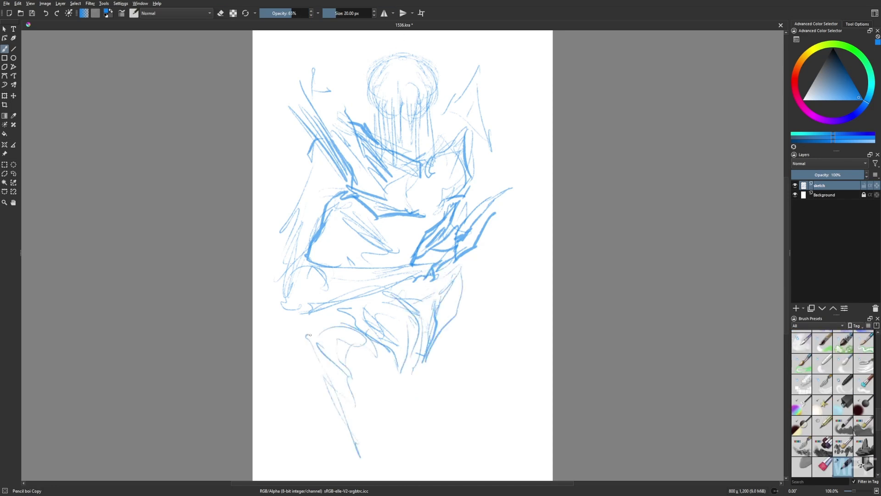
# Strengthen the left hip and thigh contours, draw the inner leg line, and add short strokes at the right hip
pyautogui.moveTo(347, 316); pyautogui.dragTo(388, 387)
pyautogui.moveTo(310, 333); pyautogui.dragTo(340, 413)
pyautogui.moveTo(386, 349)
pyautogui.mouseDown()
pyautogui.moveTo(376, 413)
pyautogui.moveTo(383, 480)
pyautogui.mouseUp()
pyautogui.moveTo(367, 349); pyautogui.dragTo(381, 479)
pyautogui.moveTo(296, 330); pyautogui.dragTo(351, 402)
pyautogui.moveTo(340, 316); pyautogui.dragTo(393, 381)
pyautogui.moveTo(457, 335); pyautogui.dragTo(420, 379)
pyautogui.moveTo(454, 349); pyautogui.dragTo(438, 392)
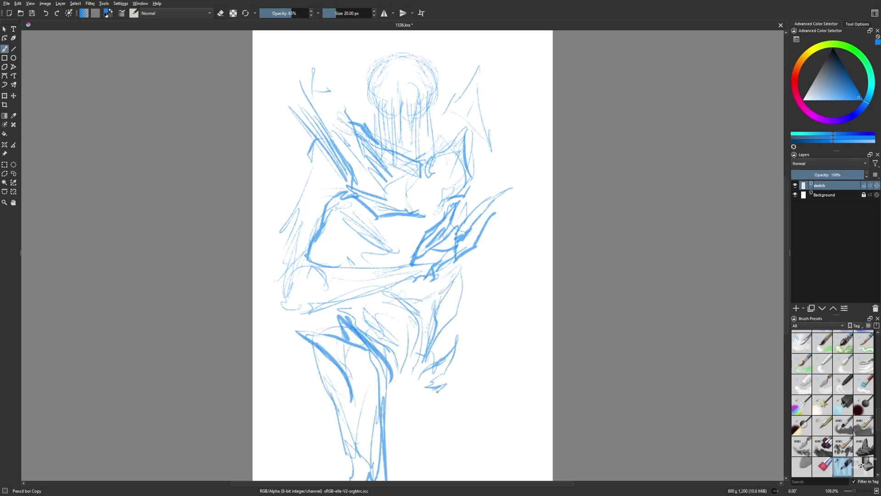
# Try layered feather-like strokes flaring down from the right hip
pyautogui.moveTo(472, 343); pyautogui.dragTo(440, 397)
pyautogui.moveTo(411, 383); pyautogui.dragTo(447, 399)
pyautogui.moveTo(393, 369); pyautogui.dragTo(413, 398)
pyautogui.moveTo(472, 372)
pyautogui.mouseDown()
pyautogui.moveTo(422, 413)
pyautogui.moveTo(436, 429)
pyautogui.mouseUp()
pyautogui.moveTo(425, 412); pyautogui.dragTo(399, 457)
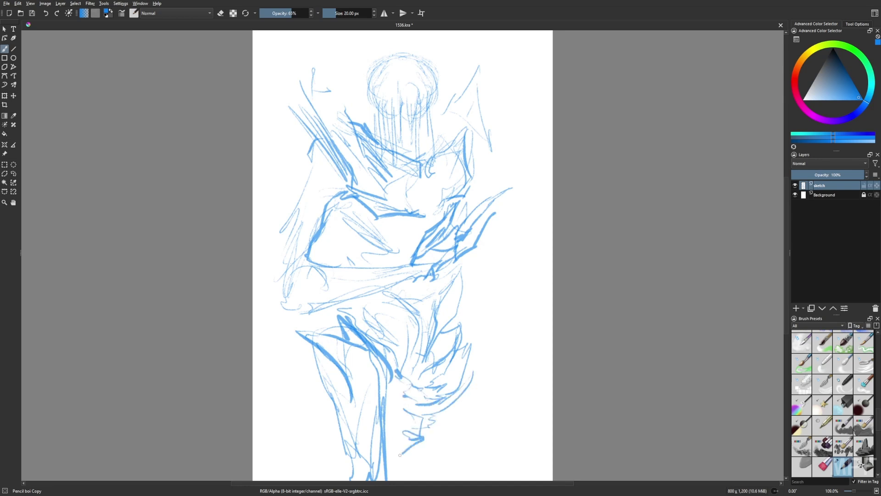
# Sketch long lines for the inner leg and right thigh, undoing the unwanted stroke
pyautogui.moveTo(395, 369); pyautogui.dragTo(394, 479)
pyautogui.moveTo(448, 387); pyautogui.dragTo(411, 480)
pyautogui.hotkey('ctrl', 'z')
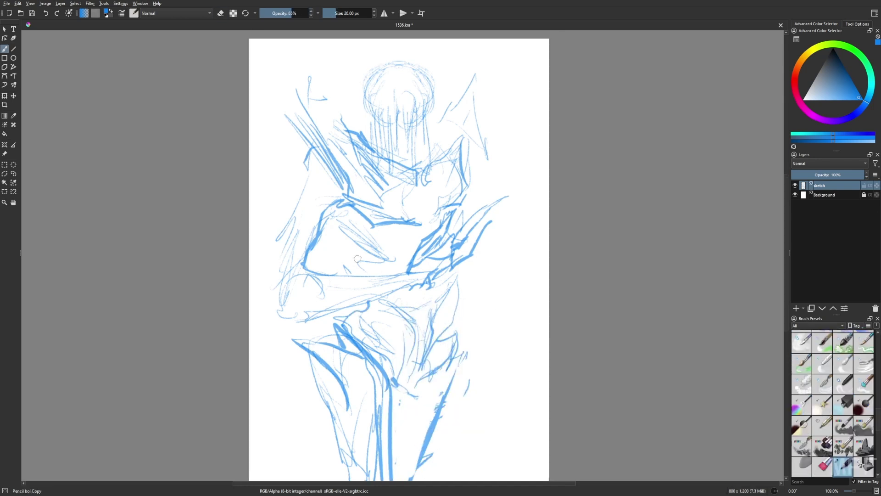
# Add a rib line under the chest and sketch the hanging right arm's contours down to the wrist
pyautogui.moveTo(344, 232); pyautogui.dragTo(376, 243)
pyautogui.moveTo(484, 314); pyautogui.dragTo(494, 399)
pyautogui.moveTo(462, 375); pyautogui.dragTo(477, 413)
pyautogui.moveTo(491, 330); pyautogui.dragTo(477, 446)
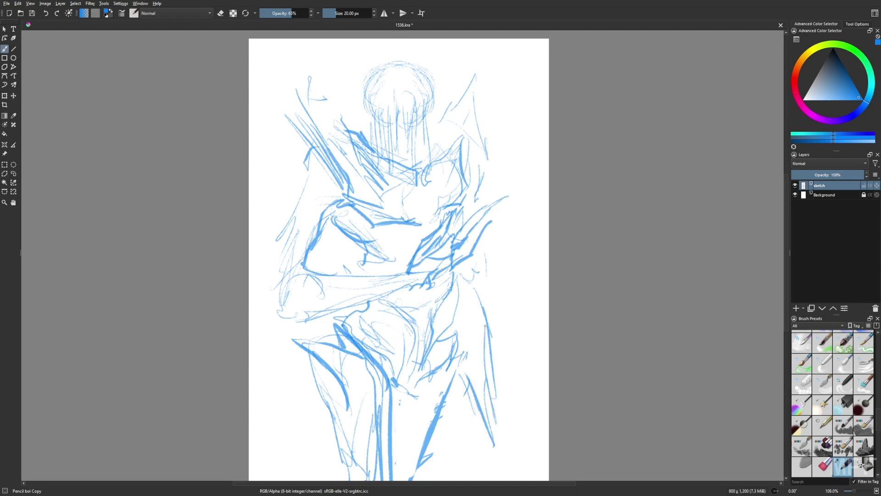
# Sketch the hand and fingers at the end of the hanging right arm
pyautogui.scroll(-1, 486, 367)
pyautogui.moveTo(503, 367); pyautogui.dragTo(480, 429)
pyautogui.moveTo(478, 427)
pyautogui.mouseDown()
pyautogui.moveTo(494, 393)
pyautogui.moveTo(482, 427)
pyautogui.mouseUp()
pyautogui.moveTo(503, 418); pyautogui.dragTo(484, 451)
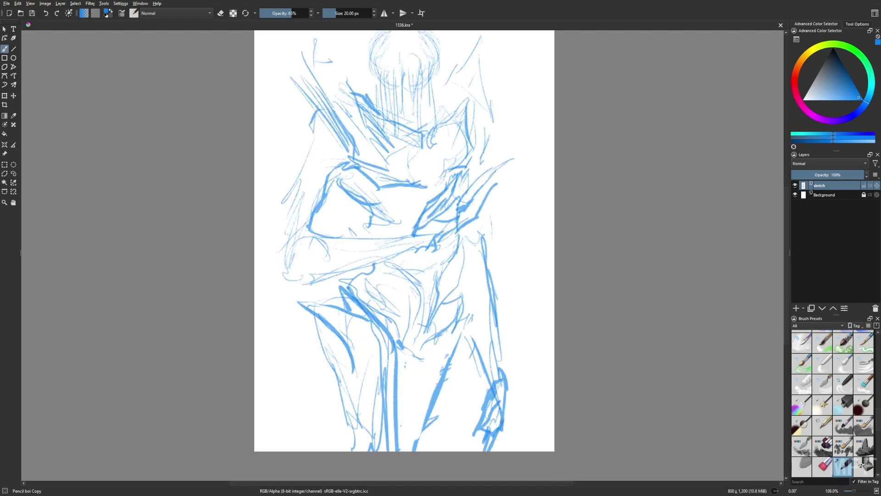
pyautogui.moveTo(484, 409); pyautogui.dragTo(467, 440)
pyautogui.moveTo(492, 393); pyautogui.dragTo(480, 428)
# Draw bold contours down both sides of the head and neck
pyautogui.press('2')
pyautogui.moveTo(374, 95)
pyautogui.mouseDown()
pyautogui.moveTo(372, 135)
pyautogui.moveTo(359, 140)
pyautogui.mouseUp()
pyautogui.moveTo(382, 62); pyautogui.dragTo(371, 109)
pyautogui.moveTo(435, 86); pyautogui.dragTo(441, 150)
# Add a layer named "body" above the sketch and choose the "original rock" brush preset
pyautogui.press('Insert')
pyautogui.press('F2')
pyautogui.write('body')
pyautogui.press('Return')
pyautogui.click(864, 446)
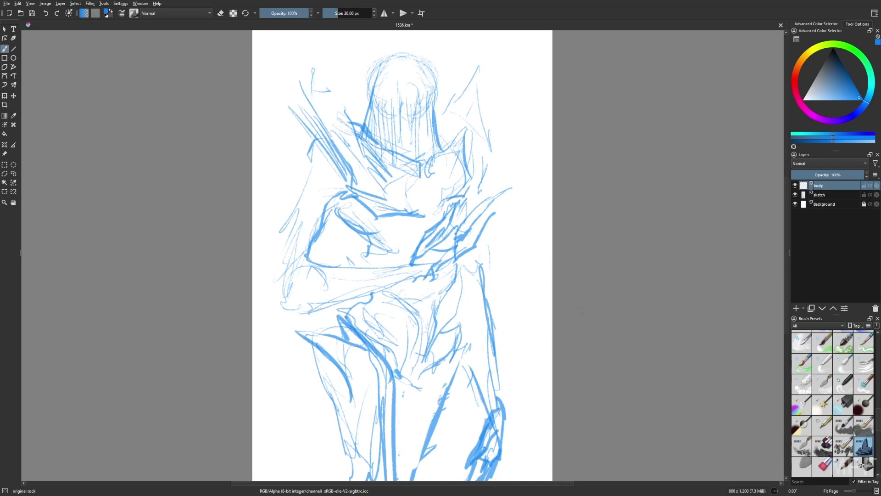
# Outline the head in near-black with the brush size reduced to 11 px
pyautogui.press('[')
pyautogui.click(833, 51)
pyautogui.press('[')
pyautogui.moveTo(362, 126)
pyautogui.mouseDown()
pyautogui.moveTo(390, 59)
pyautogui.moveTo(417, 58)
pyautogui.moveTo(433, 75)
pyautogui.moveTo(436, 121)
pyautogui.mouseUp()
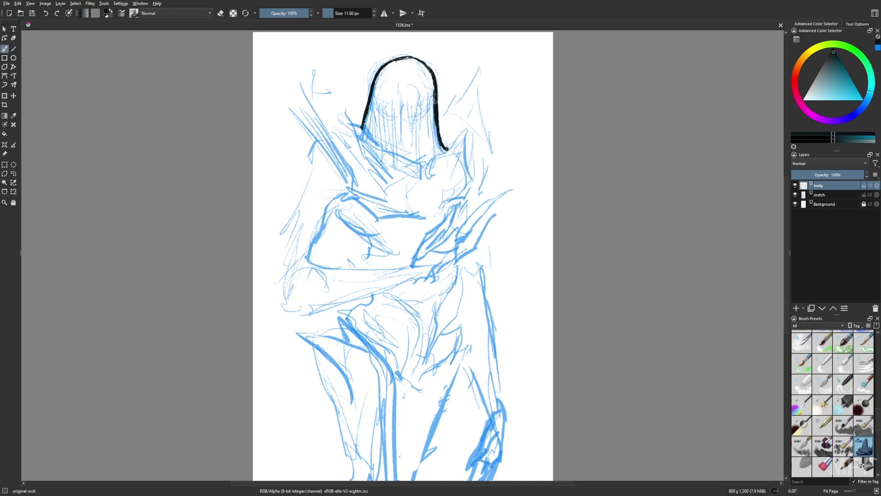
# Enlarge the brush to about 25 px and outline the left shoulder spikes and the bent upper arm
pyautogui.press(']')
pyautogui.press(']')
pyautogui.press(']')
pyautogui.moveTo(362, 127)
pyautogui.mouseDown()
pyautogui.moveTo(313, 71)
pyautogui.moveTo(315, 156)
pyautogui.moveTo(285, 277)
pyautogui.mouseUp()
pyautogui.moveTo(311, 263); pyautogui.dragTo(352, 183)
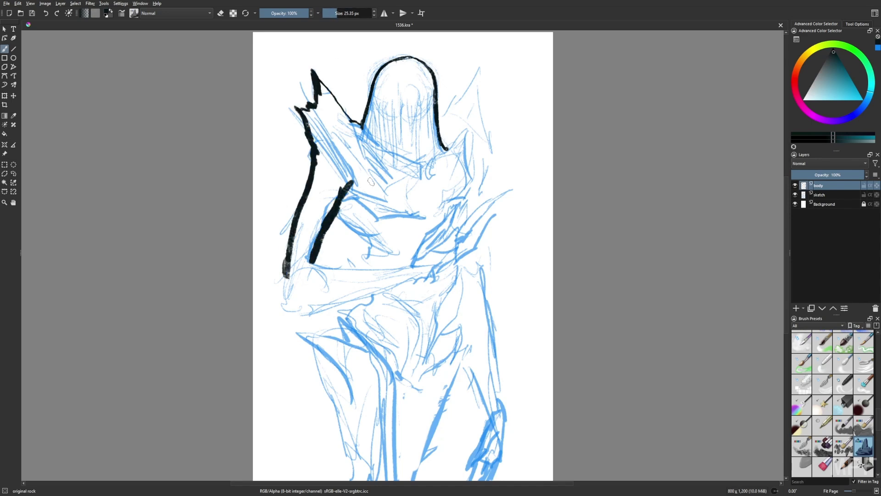
pyautogui.moveTo(285, 276); pyautogui.dragTo(314, 264)
# Ink the left ribs and waist down to the hip and the right side of the torso
pyautogui.moveTo(338, 212); pyautogui.dragTo(390, 257)
pyautogui.moveTo(379, 253); pyautogui.dragTo(341, 321)
pyautogui.moveTo(438, 337); pyautogui.dragTo(467, 163)
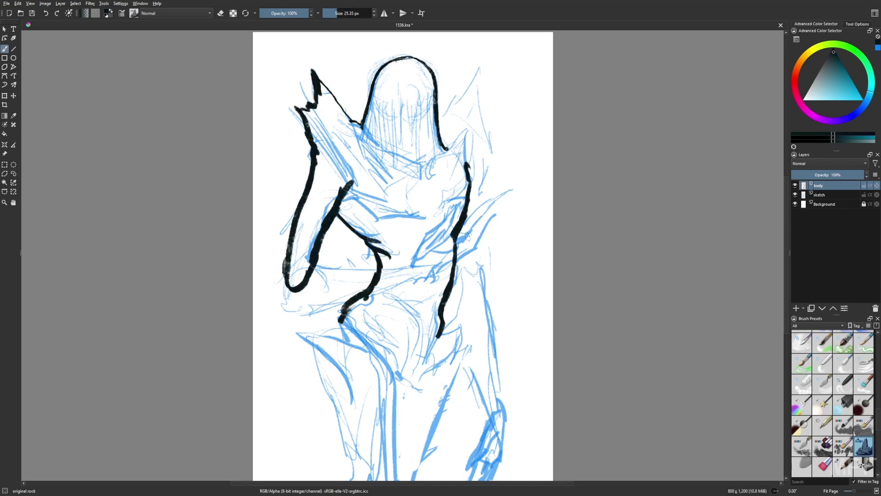
# Flip the view horizontally and ink the other shoulder spike and both edges of the hanging arm
pyautogui.press('m')
pyautogui.moveTo(356, 151); pyautogui.dragTo(326, 61)
pyautogui.moveTo(325, 61)
pyautogui.mouseDown()
pyautogui.moveTo(320, 140)
pyautogui.moveTo(330, 220)
pyautogui.moveTo(303, 415)
pyautogui.mouseUp()
pyautogui.scroll(-1, 304, 408)
pyautogui.moveTo(315, 383); pyautogui.dragTo(345, 221)
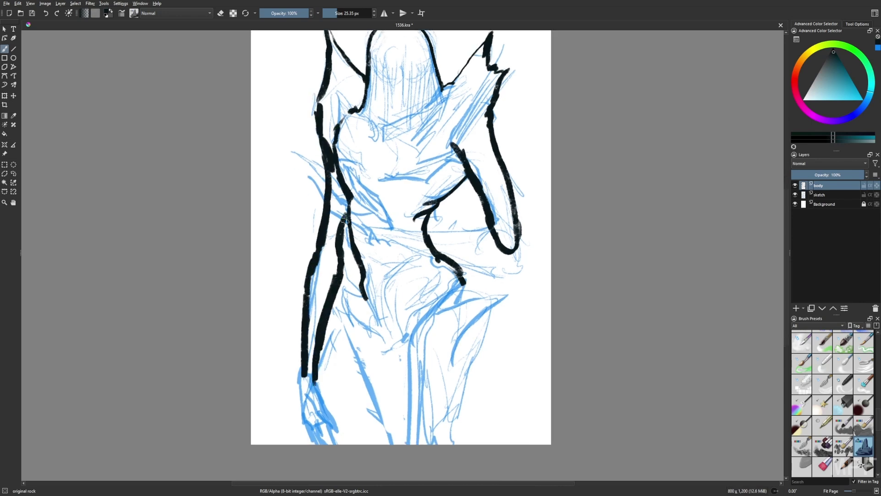
# Ink the pelvis line, the pointed hip and the contours of both thighs
pyautogui.scroll(1, 340, 241)
pyautogui.moveTo(381, 327)
pyautogui.mouseDown()
pyautogui.moveTo(524, 298)
pyautogui.moveTo(452, 449)
pyautogui.mouseUp()
pyautogui.moveTo(415, 338)
pyautogui.mouseDown()
pyautogui.moveTo(411, 449)
pyautogui.moveTo(345, 306)
pyautogui.moveTo(354, 276)
pyautogui.moveTo(381, 328)
pyautogui.mouseUp()
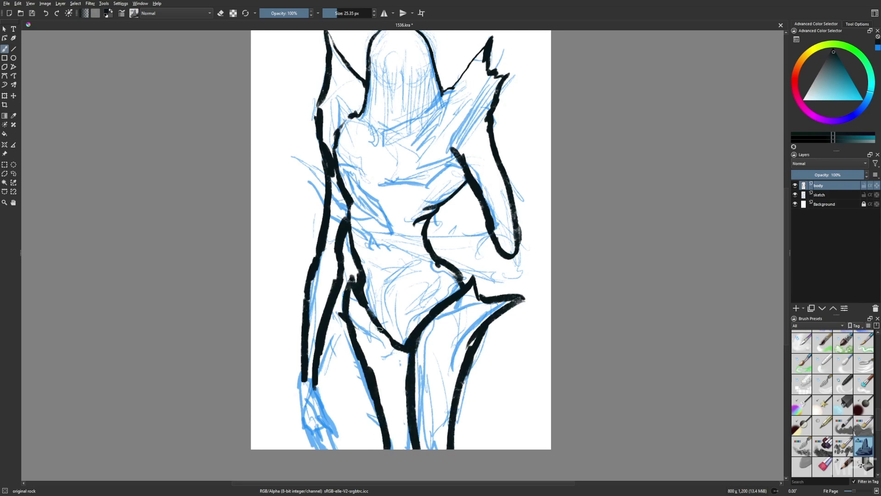
# Ink the collar, lower rib and abdomen lines, flipping the view back to its original orientation
pyautogui.moveTo(429, 268); pyautogui.dragTo(398, 340)
pyautogui.moveTo(367, 294); pyautogui.dragTo(403, 346)
pyautogui.moveTo(398, 291)
pyautogui.mouseDown()
pyautogui.moveTo(369, 211)
pyautogui.moveTo(404, 224)
pyautogui.moveTo(380, 278)
pyautogui.mouseUp()
pyautogui.press('m')
pyautogui.moveTo(409, 252); pyautogui.dragTo(398, 269)
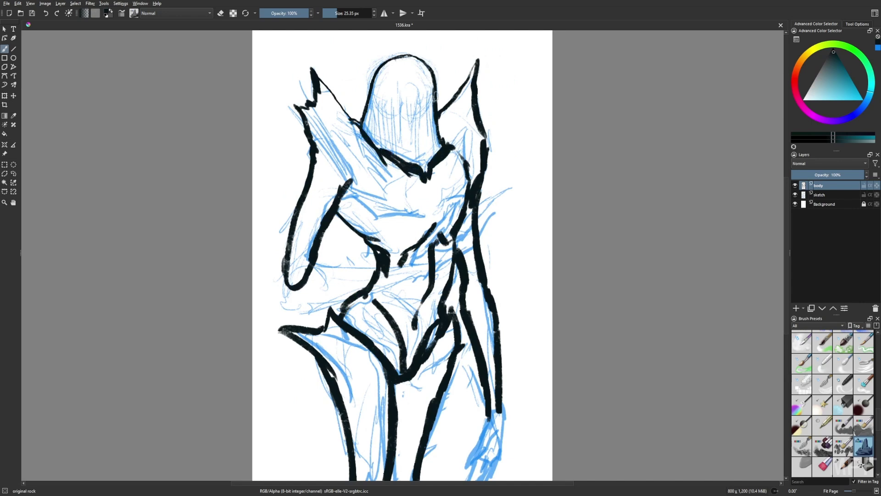
# Enlarge the brush and fill the lower part of the head down to the collar with near-black
pyautogui.press(']')
pyautogui.press(']')
pyautogui.press(']')
pyautogui.press(']')
pyautogui.moveTo(395, 103)
pyautogui.mouseDown()
pyautogui.moveTo(396, 152)
pyautogui.moveTo(423, 144)
pyautogui.moveTo(373, 148)
pyautogui.moveTo(431, 91)
pyautogui.moveTo(441, 158)
pyautogui.mouseUp()
# Reduce the brush to 31.17 px and ink the centre line of the abdomen
pyautogui.press('[')
pyautogui.press('[')
pyautogui.press('[')
pyautogui.moveTo(402, 265); pyautogui.dragTo(397, 277)
pyautogui.moveTo(400, 295); pyautogui.dragTo(397, 330)
pyautogui.moveTo(409, 270); pyautogui.dragTo(400, 306)
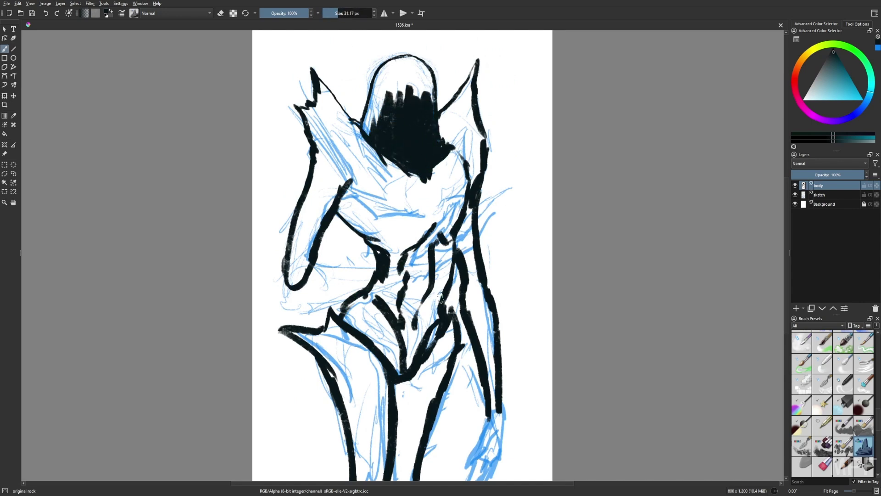
# Ink the side muscle line on the right of the abdomen and clean it up with the eraser
pyautogui.moveTo(447, 239); pyautogui.dragTo(432, 323)
pyautogui.press('e')
pyautogui.moveTo(443, 287); pyautogui.dragTo(443, 305)
pyautogui.press('e')
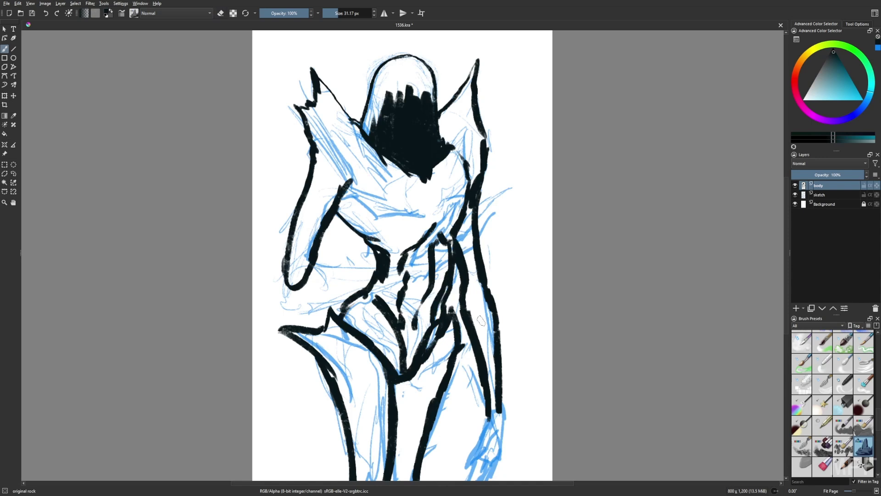
# Thicken the right thigh contour and the crotch line, erasing stray ink along the inner leg
pyautogui.moveTo(468, 343); pyautogui.dragTo(432, 427)
pyautogui.moveTo(425, 423)
pyautogui.mouseDown()
pyautogui.moveTo(417, 450)
pyautogui.moveTo(393, 458)
pyautogui.mouseUp()
pyautogui.scroll(-1, 413, 413)
pyautogui.moveTo(404, 361); pyautogui.dragTo(388, 385)
pyautogui.press('e')
pyautogui.moveTo(390, 386); pyautogui.dragTo(383, 418)
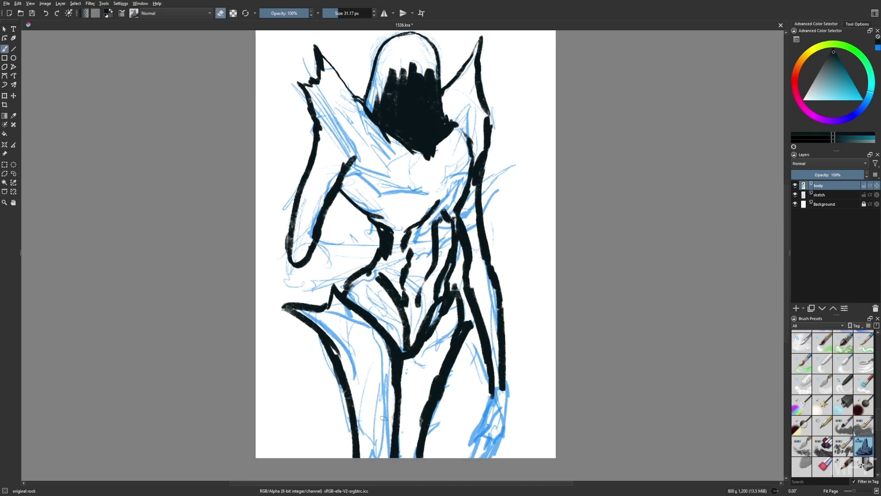
# Ink the lines under the chest, the armpit and shoulder creases, and thicken both shoulder spikes
pyautogui.scroll(1, 531, 377)
pyautogui.moveTo(369, 211)
pyautogui.mouseDown()
pyautogui.moveTo(438, 203)
pyautogui.moveTo(461, 211)
pyautogui.mouseUp()
pyautogui.press('e')
pyautogui.press('e')
pyautogui.moveTo(381, 157); pyautogui.dragTo(339, 188)
pyautogui.moveTo(467, 175); pyautogui.dragTo(453, 130)
pyautogui.moveTo(464, 82); pyautogui.dragTo(443, 106)
pyautogui.moveTo(305, 49); pyautogui.dragTo(361, 128)
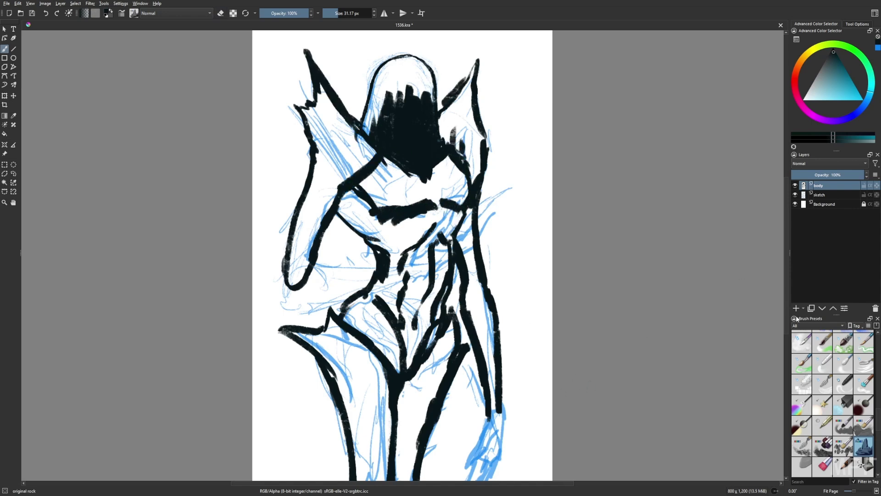
# Reduce the brush to 18 px and ink the hanging hand's fingers, tidying the wrist area with the eraser
pyautogui.scroll(-1, 504, 390)
pyautogui.moveTo(505, 381)
pyautogui.mouseDown()
pyautogui.moveTo(482, 436)
pyautogui.moveTo(502, 418)
pyautogui.mouseUp()
pyautogui.press('[')
pyautogui.press('+')
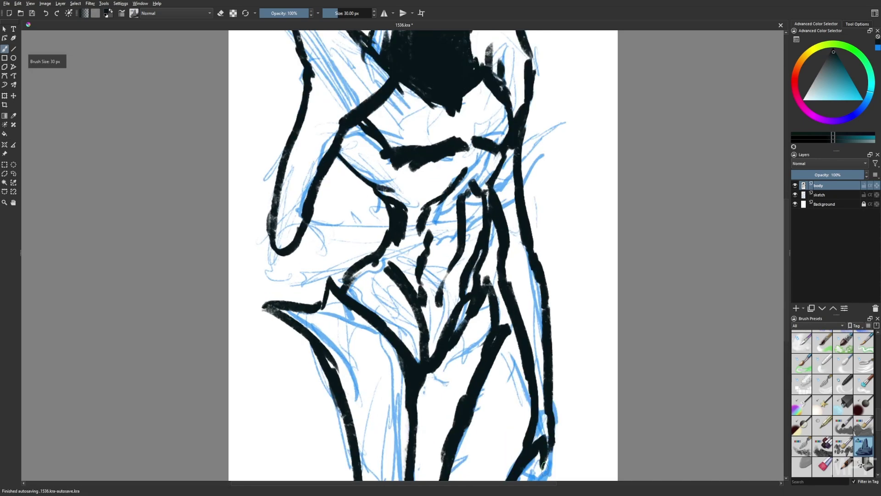
pyautogui.press('[')
pyautogui.press('[')
pyautogui.moveTo(544, 466)
pyautogui.mouseDown()
pyautogui.moveTo(521, 387)
pyautogui.moveTo(484, 400)
pyautogui.moveTo(517, 413)
pyautogui.mouseUp()
pyautogui.press('e')
pyautogui.press('e')
pyautogui.press('e')
pyautogui.moveTo(525, 351)
pyautogui.mouseDown()
pyautogui.moveTo(512, 371)
pyautogui.moveTo(522, 375)
pyautogui.moveTo(497, 412)
pyautogui.mouseUp()
pyautogui.press('e')
pyautogui.moveTo(513, 402); pyautogui.dragTo(496, 420)
# Add a new layer at the top of the stack and name it "front arm"
pyautogui.press('2')
pyautogui.press('Insert')
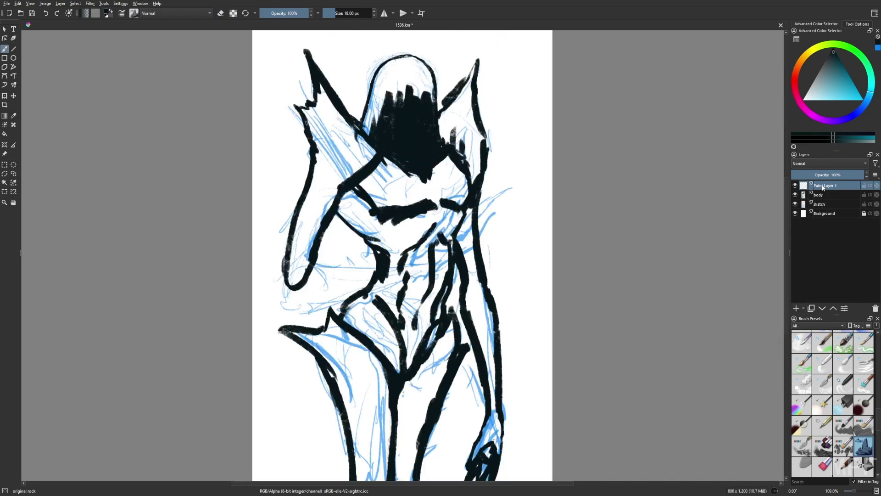
pyautogui.write('front arm')
pyautogui.press('Return')
# Outline the crossed forearm from the rounded elbow to the wrist with the 18 px brush
pyautogui.moveTo(292, 271)
pyautogui.mouseDown()
pyautogui.moveTo(315, 259)
pyautogui.moveTo(429, 263)
pyautogui.mouseUp()
pyautogui.moveTo(296, 287)
pyautogui.mouseDown()
pyautogui.moveTo(284, 298)
pyautogui.moveTo(429, 270)
pyautogui.mouseUp()
pyautogui.moveTo(307, 264); pyautogui.dragTo(284, 289)
pyautogui.moveTo(406, 254); pyautogui.dragTo(444, 268)
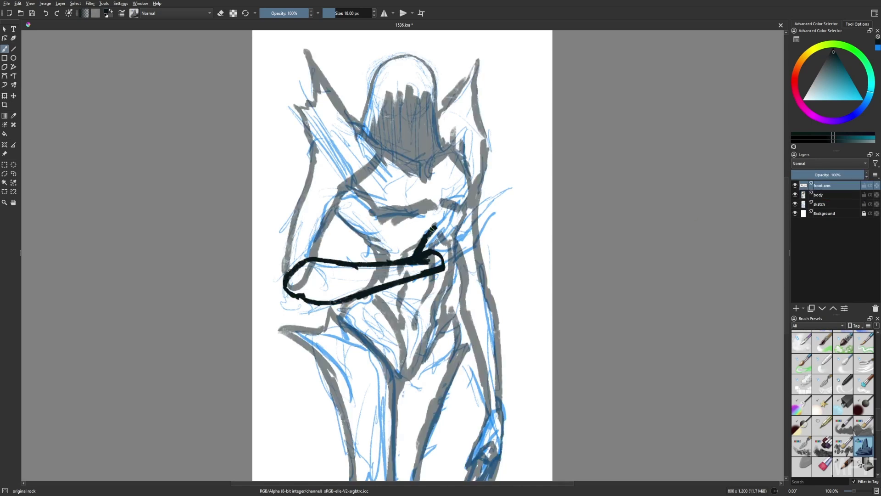
# Ink the front arm's palm and long pointed fingers, refining the lines with the eraser
pyautogui.moveTo(457, 207)
pyautogui.mouseDown()
pyautogui.moveTo(429, 255)
pyautogui.moveTo(504, 192)
pyautogui.moveTo(463, 248)
pyautogui.mouseUp()
pyautogui.moveTo(480, 176)
pyautogui.mouseDown()
pyautogui.moveTo(460, 232)
pyautogui.moveTo(354, 263)
pyautogui.mouseUp()
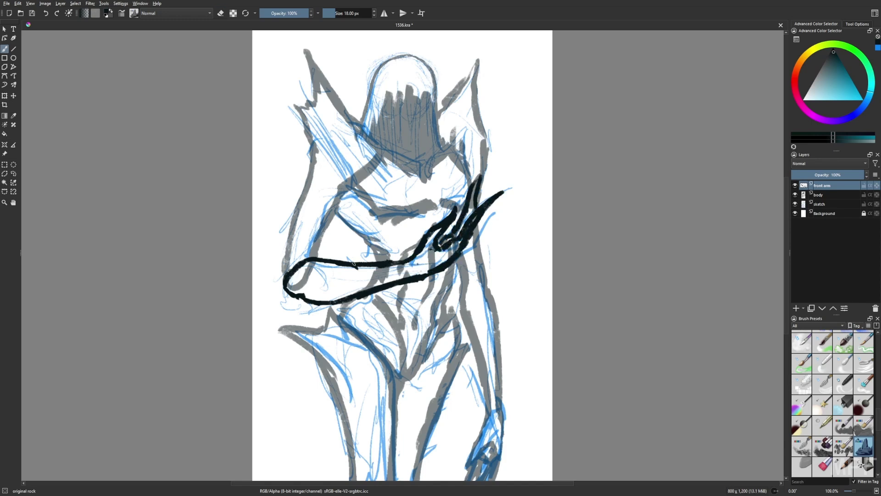
pyautogui.moveTo(455, 222); pyautogui.dragTo(460, 182)
pyautogui.press('e')
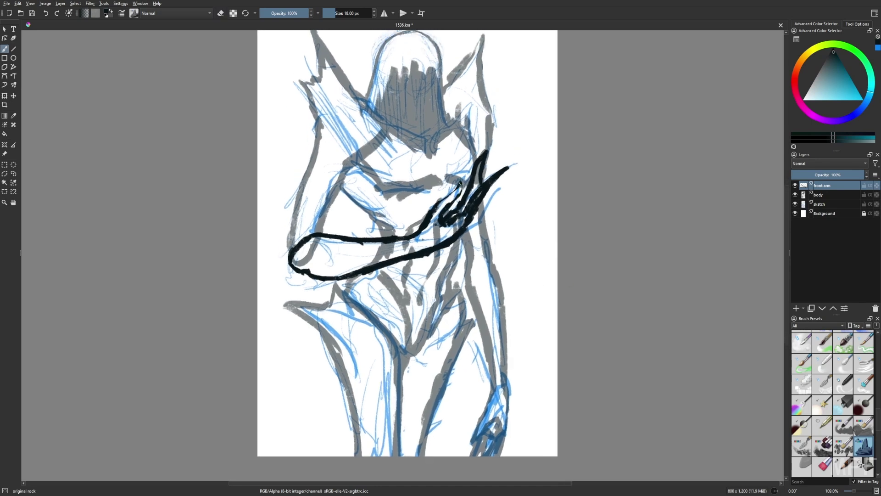
pyautogui.press('e')
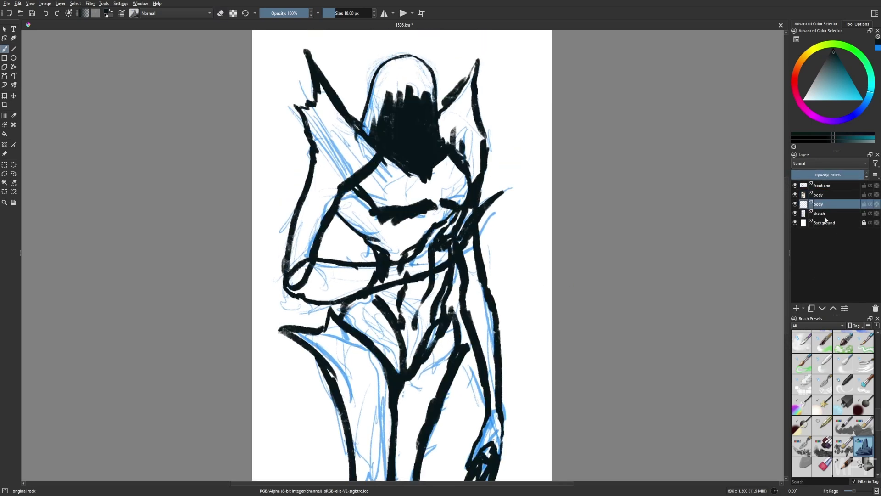
# Choose a dark grey-teal and paint along the figure's left inner contours with the 40 px Basic-5 Size brush on the lower body layer
pyautogui.click(826, 65)
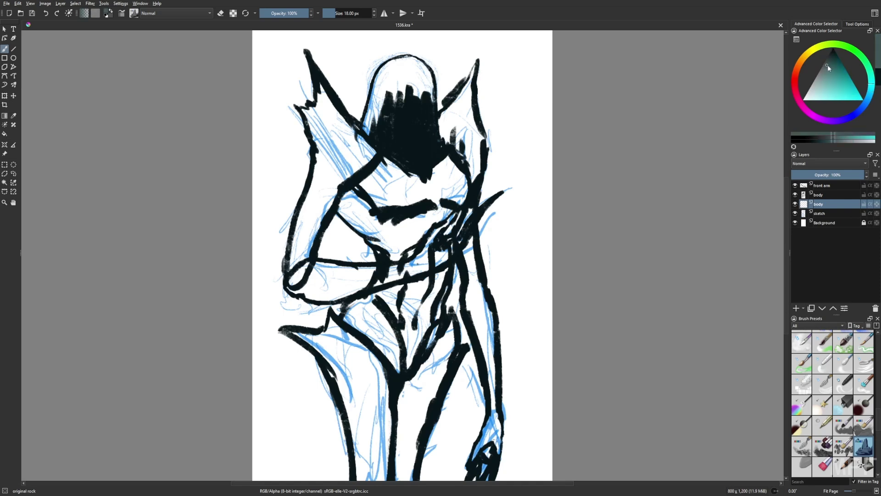
pyautogui.press('/')
pyautogui.moveTo(305, 269)
pyautogui.mouseDown()
pyautogui.moveTo(286, 283)
pyautogui.moveTo(340, 193)
pyautogui.moveTo(379, 253)
pyautogui.moveTo(343, 318)
pyautogui.mouseUp()
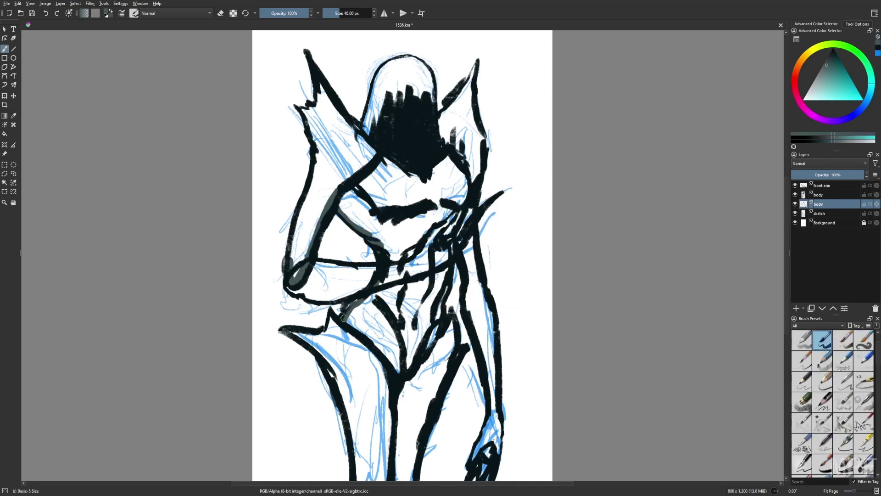
pyautogui.moveTo(289, 259)
pyautogui.mouseDown()
pyautogui.moveTo(321, 86)
pyautogui.moveTo(359, 133)
pyautogui.moveTo(397, 60)
pyautogui.mouseUp()
pyautogui.moveTo(296, 332); pyautogui.dragTo(358, 468)
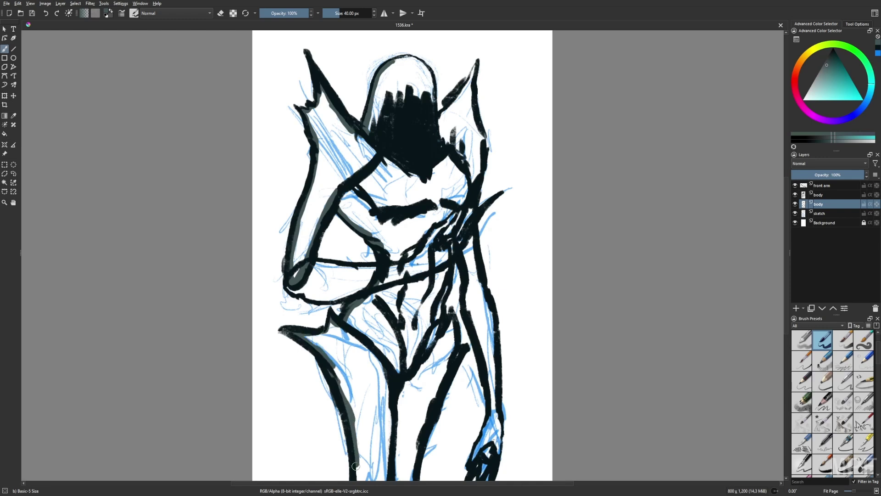
# Hide the front arm layer and close the colour border along the right thigh, torso and hanging arm
pyautogui.scroll(-2, 358, 413)
pyautogui.moveTo(413, 436); pyautogui.dragTo(452, 280)
pyautogui.hotkey('ctrl', 'h')
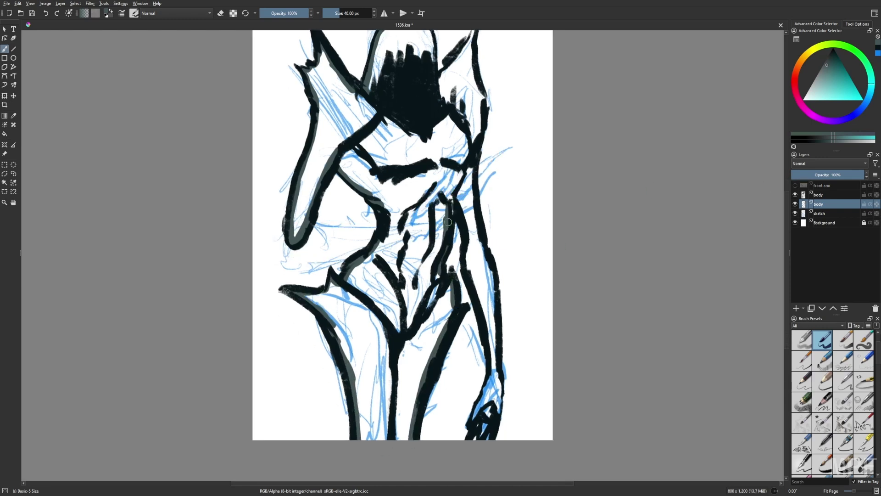
pyautogui.moveTo(466, 235); pyautogui.dragTo(467, 270)
pyautogui.moveTo(479, 299)
pyautogui.mouseDown()
pyautogui.moveTo(485, 395)
pyautogui.moveTo(498, 362)
pyautogui.moveTo(477, 80)
pyautogui.moveTo(486, 103)
pyautogui.moveTo(476, 200)
pyautogui.mouseUp()
pyautogui.scroll(2, 391, 106)
# Fill the enclosed body shape with the dark grey-teal and return to the brush
pyautogui.press('f')
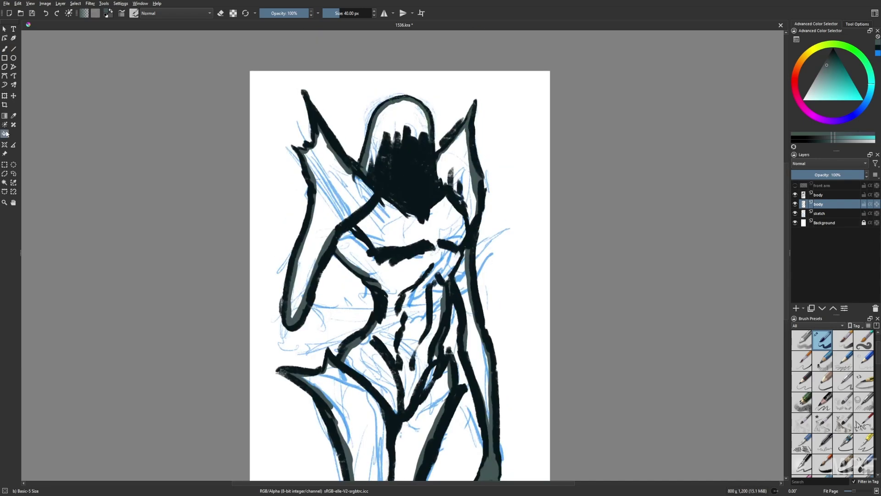
pyautogui.click(402, 302)
pyautogui.press('b')
pyautogui.scroll(-2, 376, 117)
# Hide both body layers and line the inside of the front arm's contours with dark grey-teal on a separate layer beneath its ink
pyautogui.hotkey('ctrl', 'j')
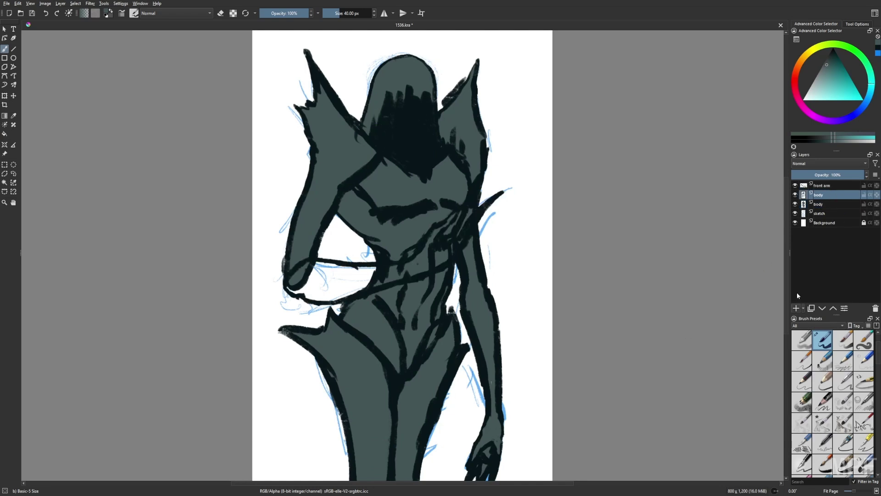
pyautogui.moveTo(795, 203); pyautogui.dragTo(795, 213)
pyautogui.moveTo(290, 291)
pyautogui.mouseDown()
pyautogui.moveTo(286, 281)
pyautogui.moveTo(335, 265)
pyautogui.moveTo(425, 250)
pyautogui.moveTo(481, 210)
pyautogui.mouseUp()
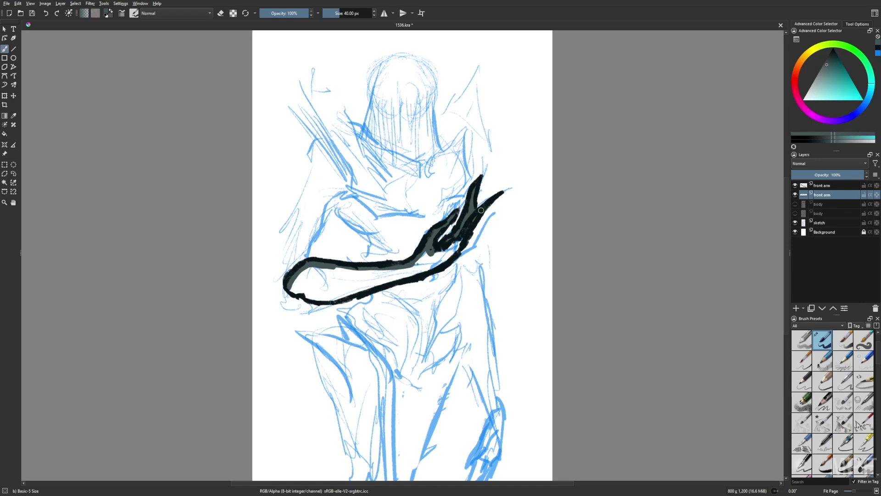
pyautogui.moveTo(365, 289); pyautogui.dragTo(294, 295)
# Fill the enclosed front arm with the dark grey-teal, return to the brush and show both body layers again
pyautogui.press('f')
pyautogui.click(358, 276)
pyautogui.press('b')
pyautogui.moveTo(795, 204); pyautogui.dragTo(795, 213)
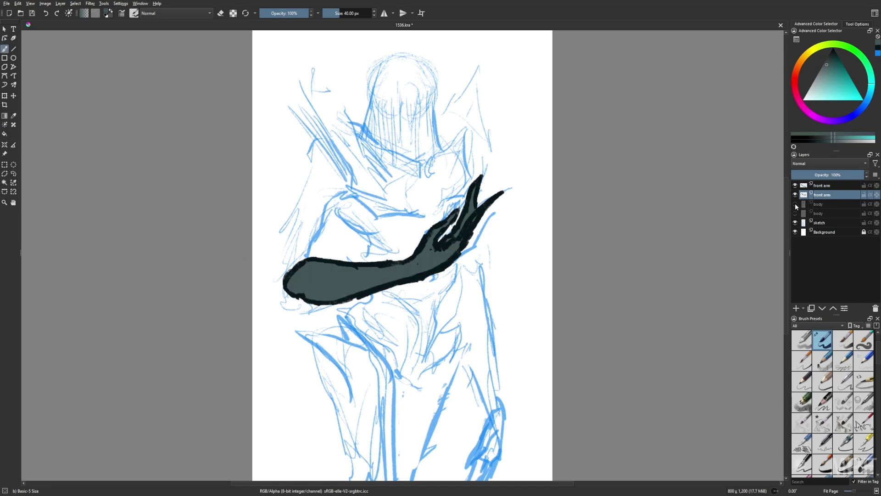
# On the lower body layer, shade the chest, upper arm and abdomen with the Garner Knife Maybe brush at 20% opacity
pyautogui.click(818, 213)
pyautogui.rightClick(566, 330)
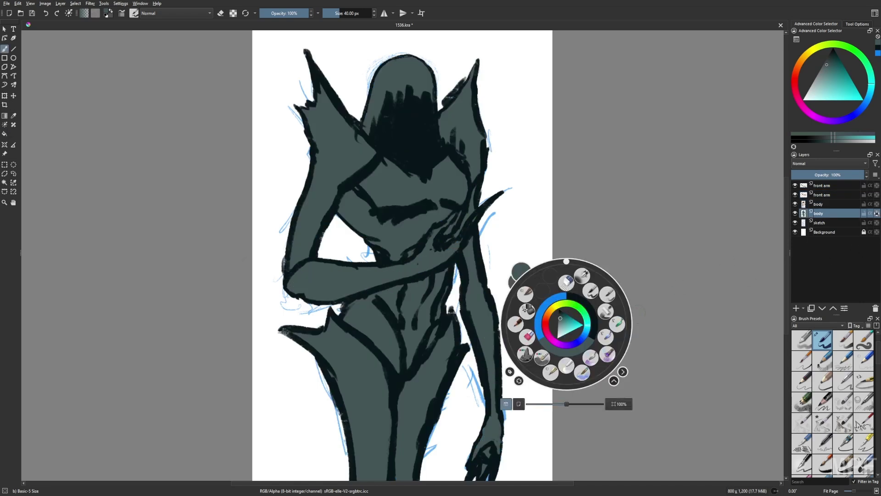
pyautogui.click(535, 295)
pyautogui.moveTo(353, 202)
pyautogui.mouseDown()
pyautogui.moveTo(364, 223)
pyautogui.moveTo(458, 192)
pyautogui.mouseUp()
pyautogui.moveTo(322, 174)
pyautogui.mouseDown()
pyautogui.moveTo(284, 211)
pyautogui.moveTo(303, 229)
pyautogui.mouseUp()
pyautogui.moveTo(348, 13); pyautogui.dragTo(345, 15)
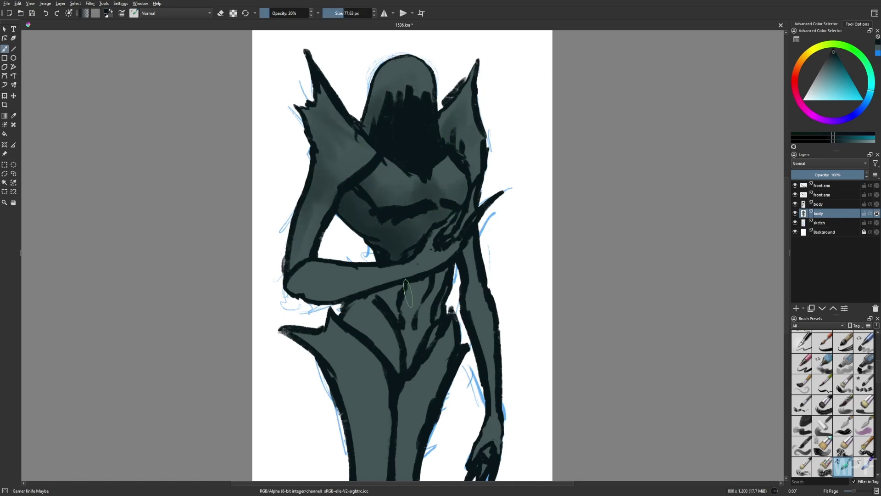
pyautogui.moveTo(385, 283)
pyautogui.mouseDown()
pyautogui.moveTo(431, 303)
pyautogui.moveTo(411, 348)
pyautogui.moveTo(413, 413)
pyautogui.mouseUp()
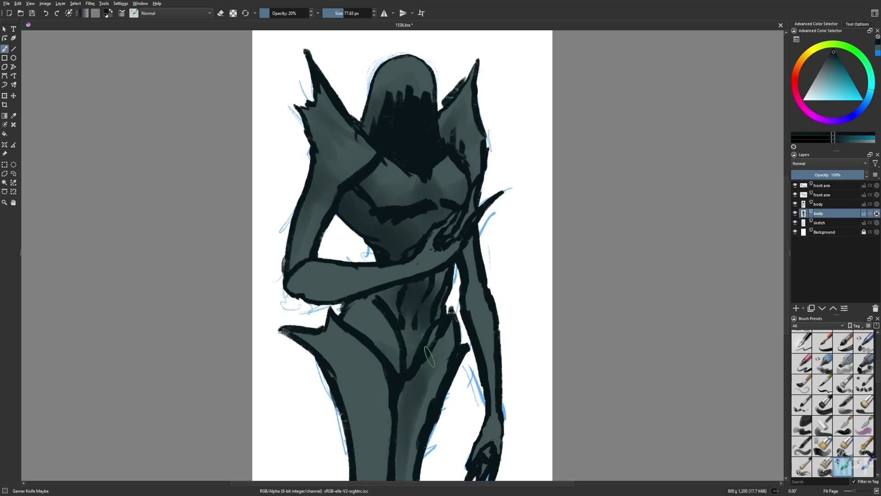
# Enlarge the brush to about 195 px and softly shade the thigh and the hanging arm
pyautogui.scroll(-2, 403, 321)
pyautogui.press(']')
pyautogui.press(']')
pyautogui.press(']')
pyautogui.moveTo(329, 328); pyautogui.dragTo(360, 413)
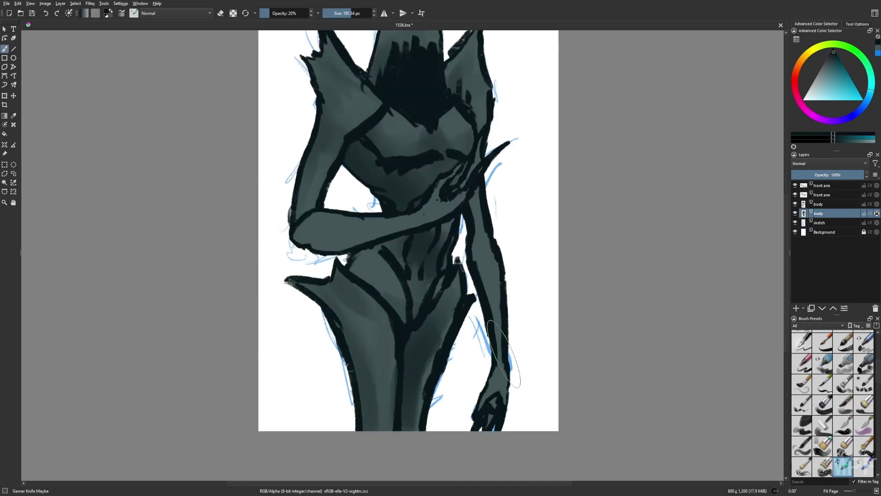
pyautogui.moveTo(481, 183); pyautogui.dragTo(496, 367)
# Reduce the brush to about 81 px and add shading around the hips and lower abdomen
pyautogui.press('[')
pyautogui.press('[')
pyautogui.press('[')
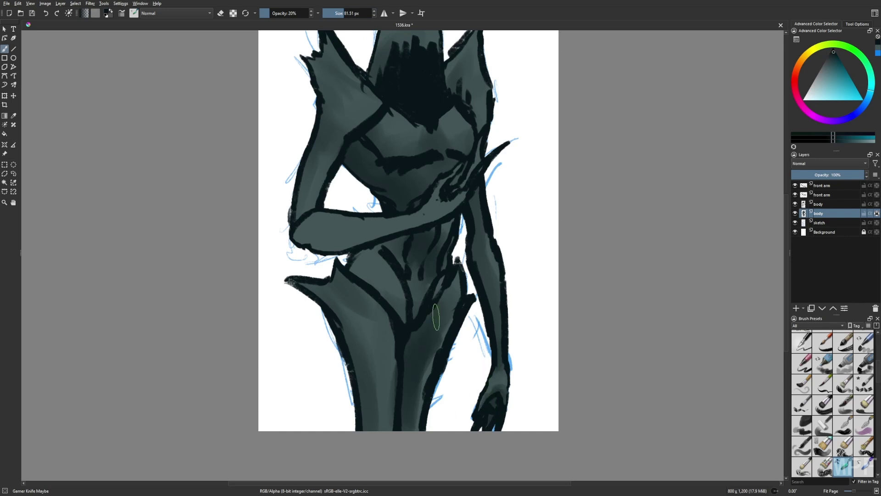
pyautogui.scroll(2, 390, 293)
pyautogui.moveTo(385, 296); pyautogui.dragTo(348, 324)
pyautogui.press('[')
pyautogui.press('[')
pyautogui.press('[')
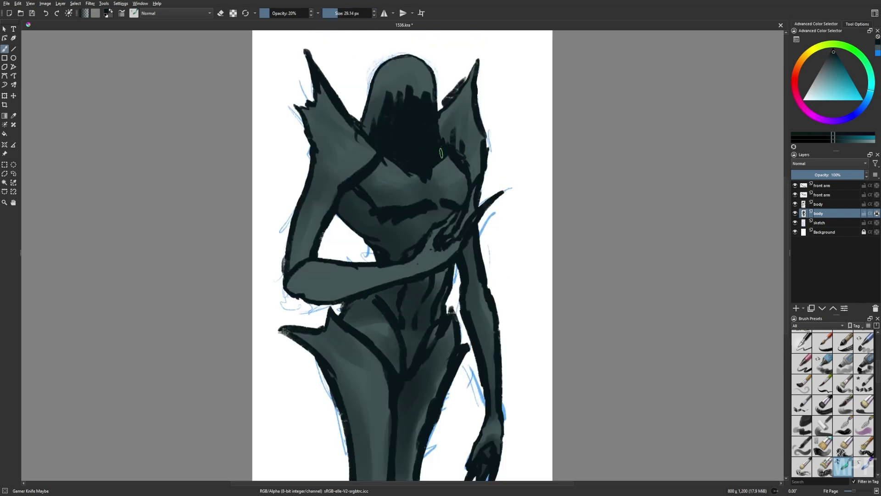
# Merge the body ink layer into the body colour layer beneath it
pyautogui.click(832, 203)
pyautogui.hotkey('ctrl', 'e')
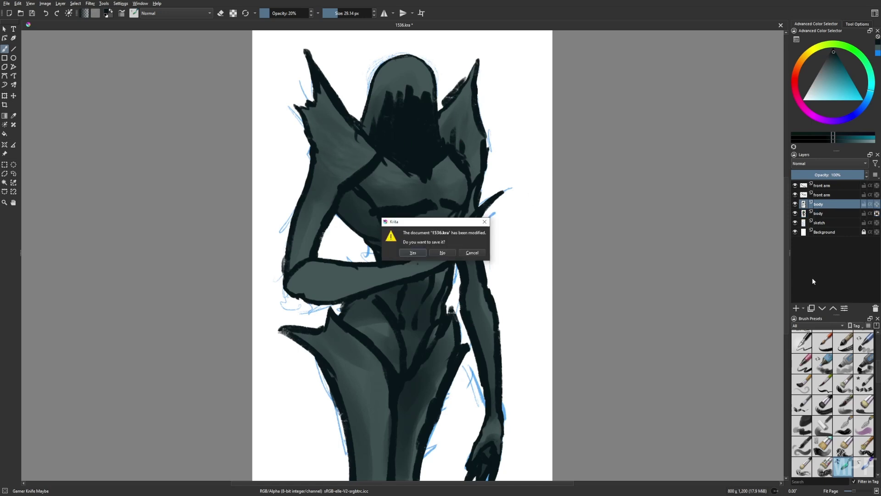
pyautogui.press('Return')
# Sample the dark grey-teal, enlarge the brush to about 117 px and paint it over the side of the hood
pyautogui.keyDown('ctrl'); pyautogui.click(478, 156); pyautogui.keyUp('ctrl')
pyautogui.press(']')
pyautogui.press(']')
pyautogui.press(']')
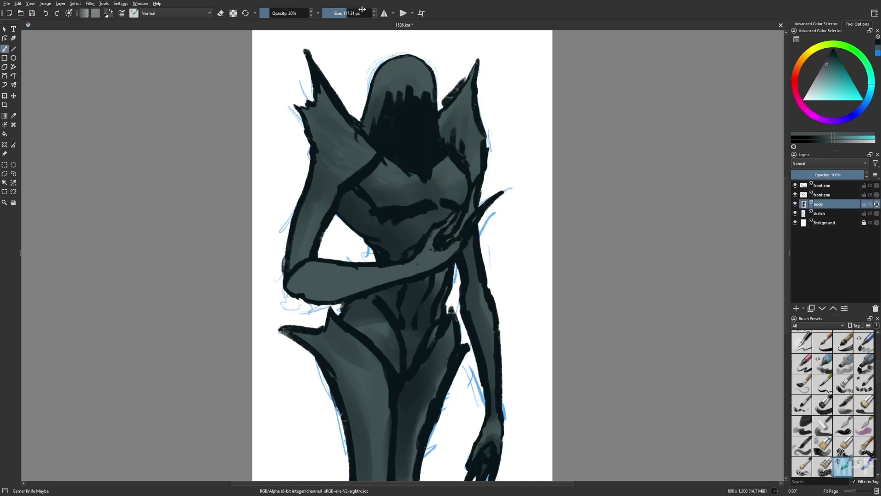
pyautogui.press('o')
pyautogui.press('o')
pyautogui.press('o')
pyautogui.moveTo(362, 106)
pyautogui.mouseDown()
pyautogui.moveTo(399, 115)
pyautogui.moveTo(383, 136)
pyautogui.mouseUp()
# Paint vertical grey-teal strands over the black face area and cover the collar lines with a 27.20 px brush at 49% opacity
pyautogui.press('[')
pyautogui.press('[')
pyautogui.press('[')
pyautogui.press('i')
pyautogui.moveTo(387, 101); pyautogui.dragTo(399, 152)
pyautogui.moveTo(403, 87); pyautogui.dragTo(415, 154)
pyautogui.moveTo(420, 92)
pyautogui.mouseDown()
pyautogui.moveTo(427, 149)
pyautogui.moveTo(435, 146)
pyautogui.moveTo(413, 163)
pyautogui.mouseUp()
pyautogui.moveTo(394, 108)
pyautogui.mouseDown()
pyautogui.moveTo(381, 158)
pyautogui.moveTo(404, 160)
pyautogui.mouseUp()
pyautogui.moveTo(429, 97); pyautogui.dragTo(424, 166)
pyautogui.moveTo(434, 131)
pyautogui.mouseDown()
pyautogui.moveTo(390, 179)
pyautogui.moveTo(445, 156)
pyautogui.moveTo(354, 174)
pyautogui.mouseUp()
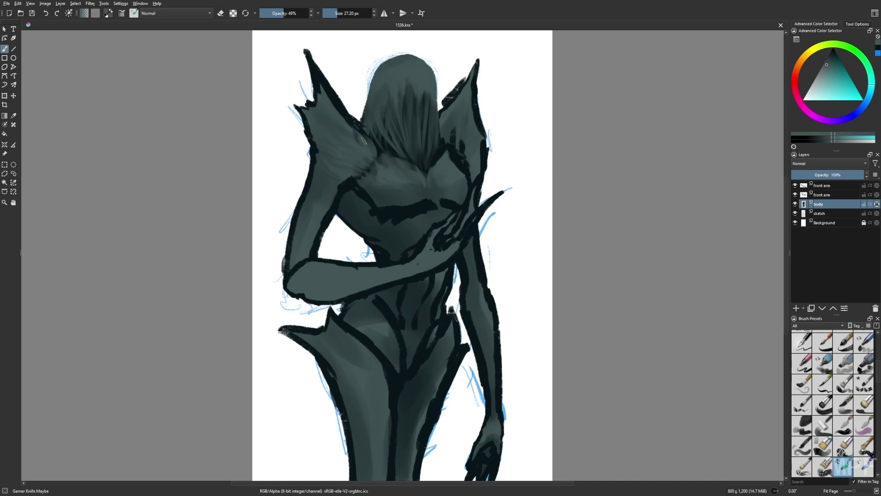
# Raise the opacity to 100% and paint over the black outlines of the pointed shoulder spikes
pyautogui.press('o')
pyautogui.press('o')
pyautogui.press('o')
pyautogui.press('o')
pyautogui.press('o')
pyautogui.press('o')
pyautogui.moveTo(362, 140); pyautogui.dragTo(306, 51)
pyautogui.rightClick(494, 110)
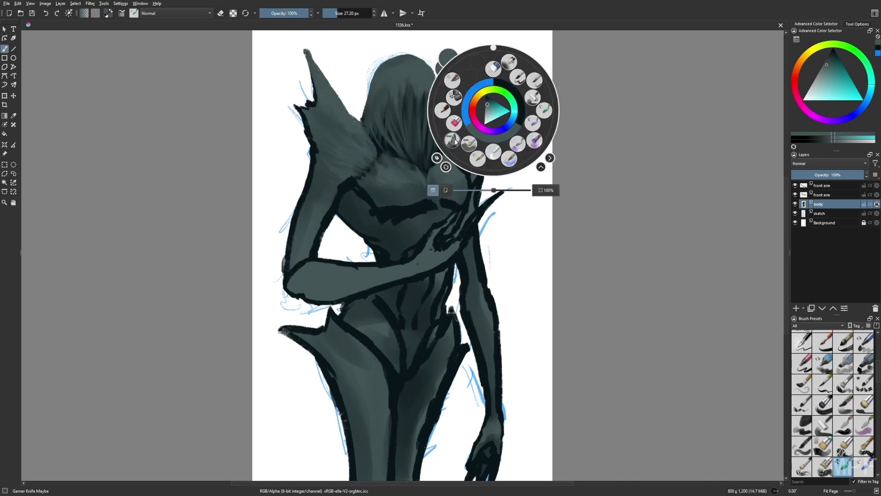
pyautogui.click(453, 140)
pyautogui.press('/')
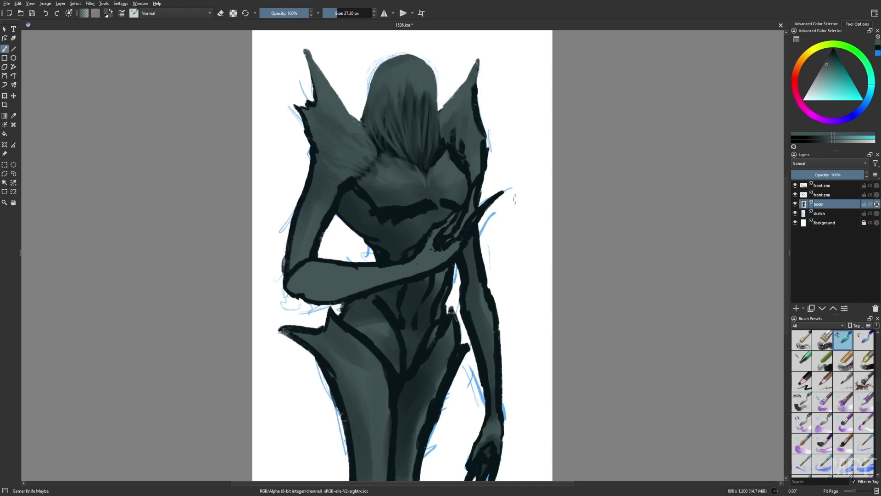
# Mirror the view and paint the jagged seam where the shoulder piece meets the chest, reducing the brush to 16 px
pyautogui.press('m')
pyautogui.moveTo(335, 126)
pyautogui.mouseDown()
pyautogui.moveTo(322, 169)
pyautogui.moveTo(344, 143)
pyautogui.moveTo(348, 162)
pyautogui.mouseUp()
pyautogui.press('[')
pyautogui.press('[')
pyautogui.press('[')
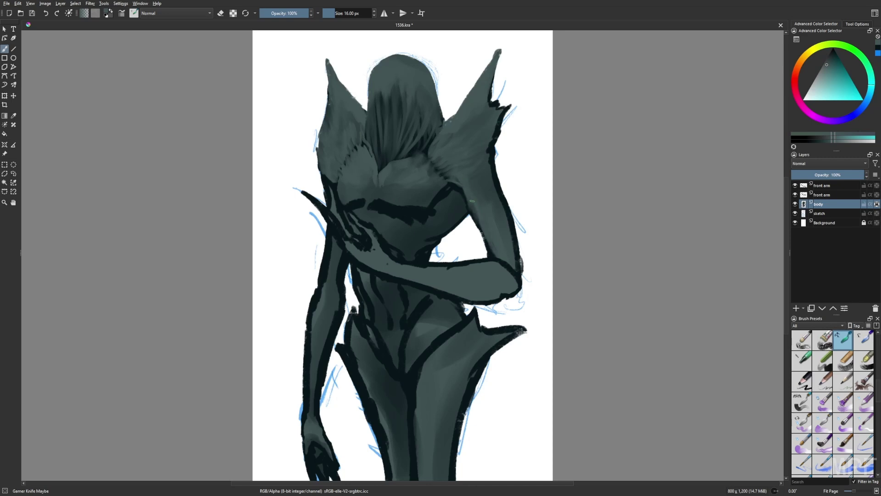
# At 36% opacity and about 48 px, blend away the black outlines of the bent arm's upper arm and shoulder with sampled teals
pyautogui.click(277, 14)
pyautogui.press(']')
pyautogui.press(']')
pyautogui.press(']')
pyautogui.press(']')
pyautogui.press(']')
pyautogui.press(']')
pyautogui.keyDown('ctrl'); pyautogui.click(528, 171); pyautogui.keyUp('ctrl')
pyautogui.moveTo(481, 166); pyautogui.dragTo(507, 259)
pyautogui.keyDown('ctrl'); pyautogui.click(481, 185); pyautogui.keyUp('ctrl')
pyautogui.moveTo(477, 192)
pyautogui.mouseDown()
pyautogui.moveTo(494, 163)
pyautogui.moveTo(509, 234)
pyautogui.mouseUp()
pyautogui.moveTo(491, 161)
pyautogui.mouseDown()
pyautogui.moveTo(496, 103)
pyautogui.moveTo(473, 72)
pyautogui.mouseUp()
# Unmirror the view and blend the black chest and rib lines into soft muscle shading using teals sampled from the figure
pyautogui.press('m')
pyautogui.rightClick(419, 213)
pyautogui.click(419, 209)
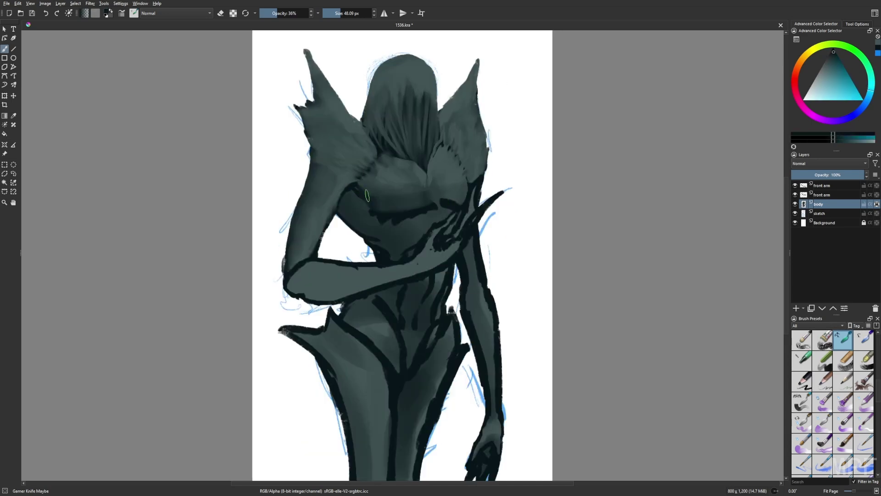
pyautogui.rightClick(438, 188)
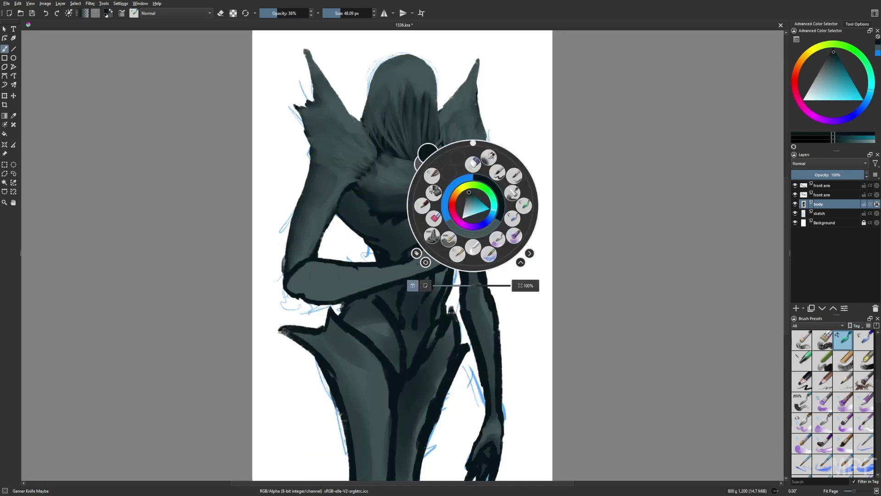
pyautogui.click(470, 202)
pyautogui.moveTo(421, 187)
pyautogui.mouseDown()
pyautogui.moveTo(380, 197)
pyautogui.moveTo(463, 202)
pyautogui.mouseUp()
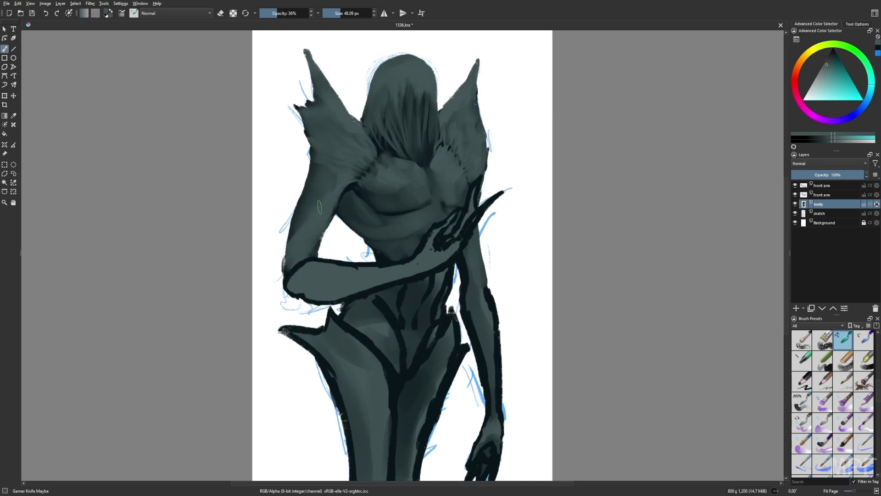
# Sample a near-black teal and deepen the shading on the ribs and the bent arm's upper arm with a 20 px brush
pyautogui.keyDown('ctrl'); pyautogui.click(429, 231); pyautogui.keyUp('ctrl')
pyautogui.press('[')
pyautogui.press('[')
pyautogui.press('[')
pyautogui.press('[')
pyautogui.press('[')
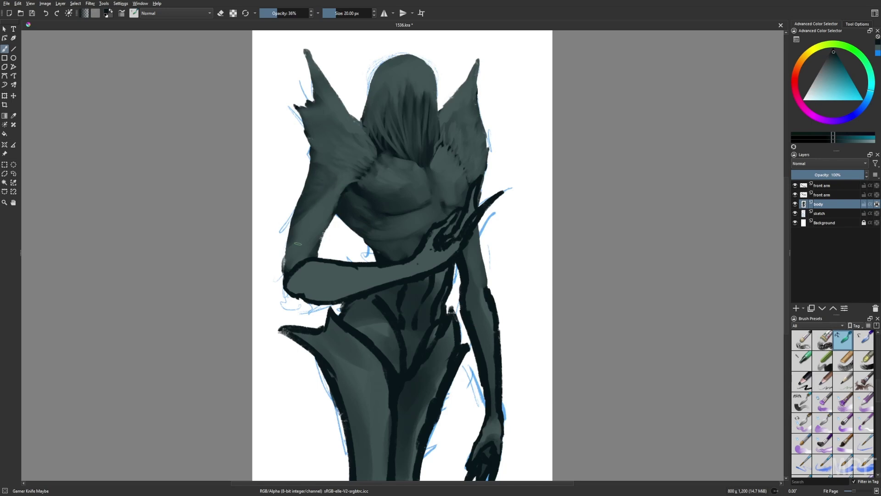
# Hide the sketch layer and paint over the hanging arm's black outlines down to the wrist with a 41 px grey-teal brush
pyautogui.rightClick(486, 260)
pyautogui.click(467, 276)
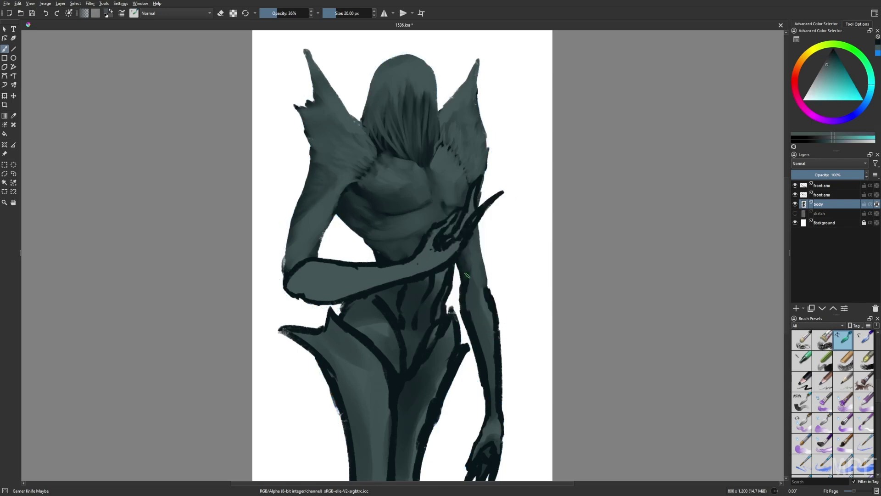
pyautogui.press(']')
pyautogui.press(']')
pyautogui.press(']')
pyautogui.press(']')
pyautogui.moveTo(482, 293); pyautogui.dragTo(497, 374)
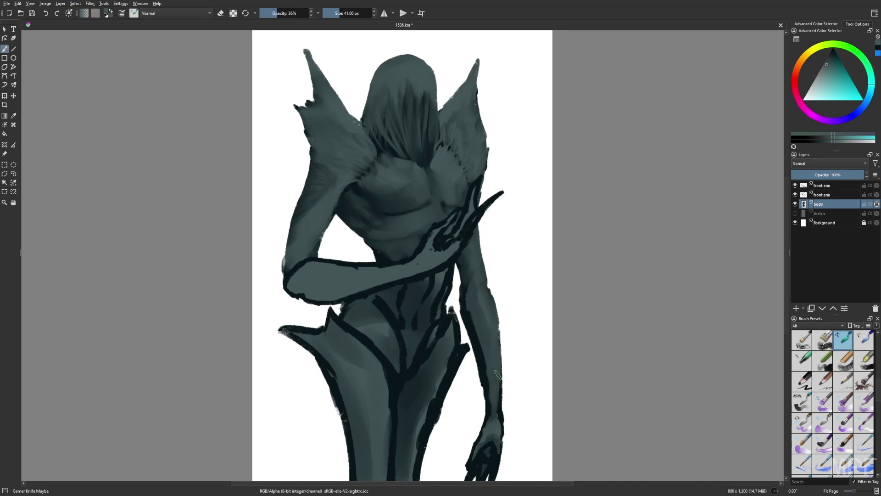
pyautogui.moveTo(481, 325)
pyautogui.mouseDown()
pyautogui.moveTo(488, 425)
pyautogui.moveTo(522, 381)
pyautogui.mouseUp()
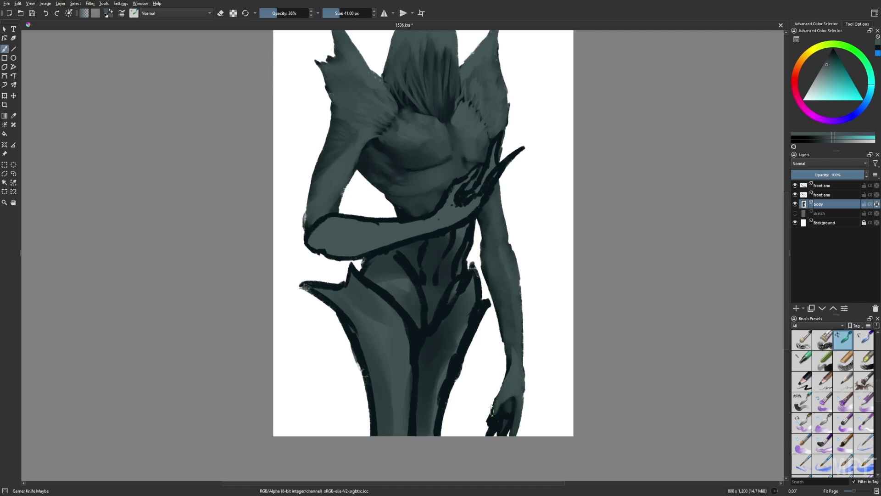
# Mirror the view and model the hanging hand's fingers with sampled dark and grey-teal tones using a 24 px brush
pyautogui.press('m')
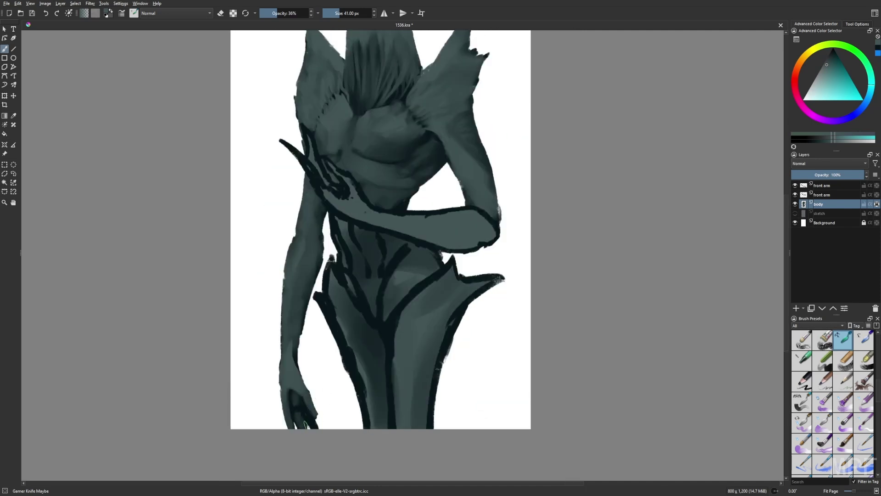
pyautogui.press('[')
pyautogui.press('[')
pyautogui.press('[')
pyautogui.rightClick(303, 417)
pyautogui.click(304, 416)
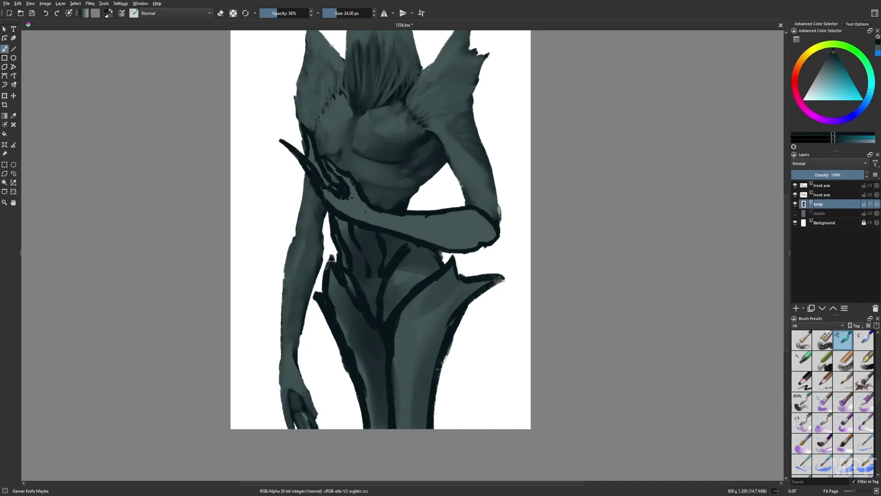
pyautogui.keyDown('ctrl'); pyautogui.click(284, 397); pyautogui.keyUp('ctrl')
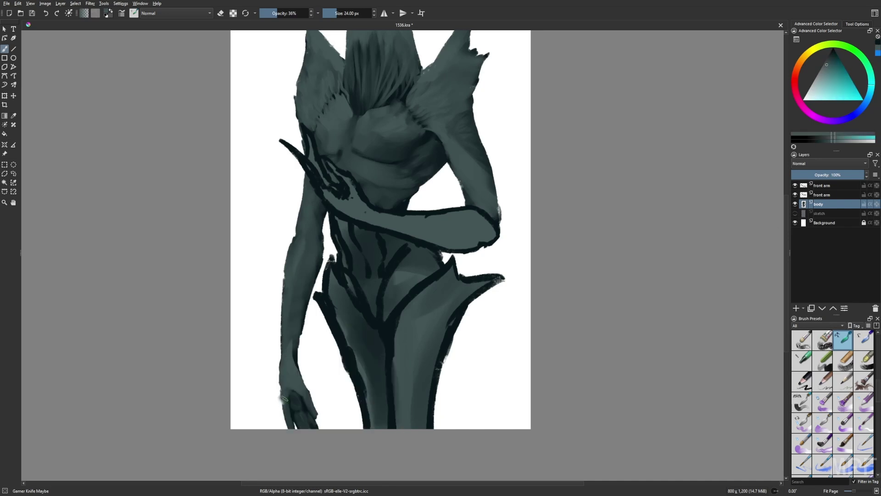
pyautogui.press('2')
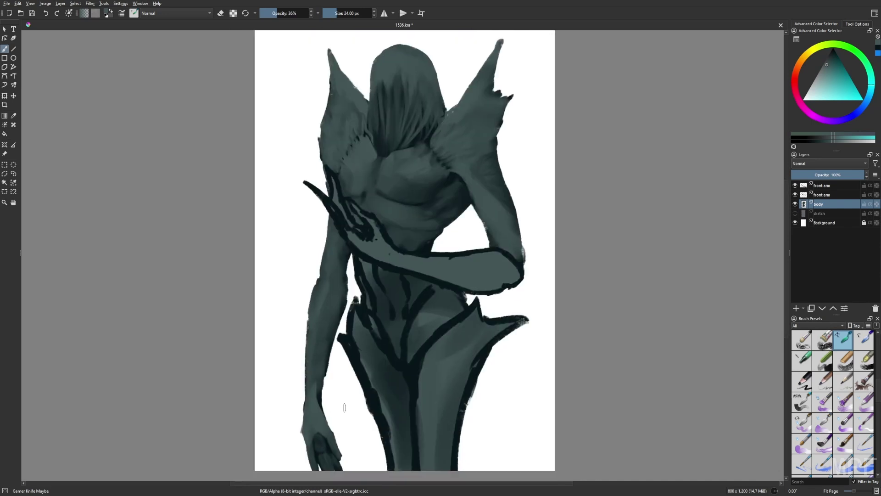
# Unmirror the view and paint fine fibres across both shoulder pieces and the chest centre with a 14 px brush at 51% opacity
pyautogui.press('m')
pyautogui.press('e')
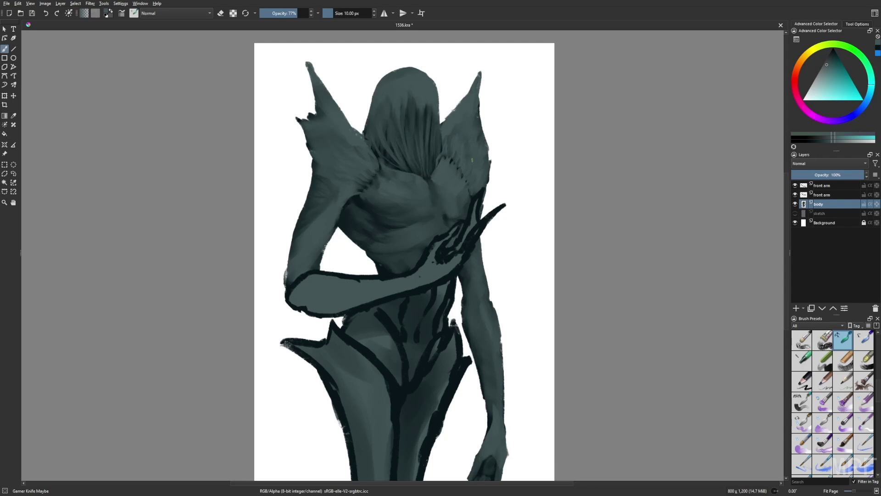
pyautogui.rightClick(397, 197)
pyautogui.press('/')
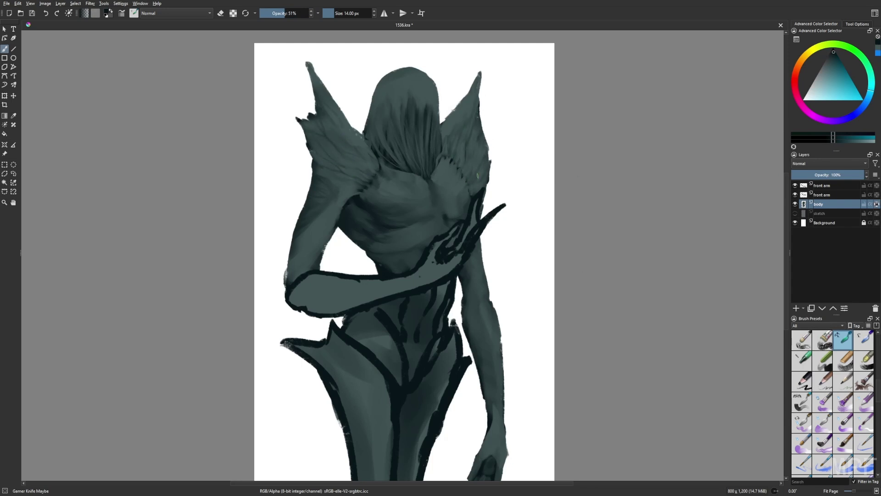
pyautogui.rightClick(469, 229)
pyautogui.click(430, 201)
pyautogui.keyDown('ctrl'); pyautogui.click(431, 195); pyautogui.keyUp('ctrl')
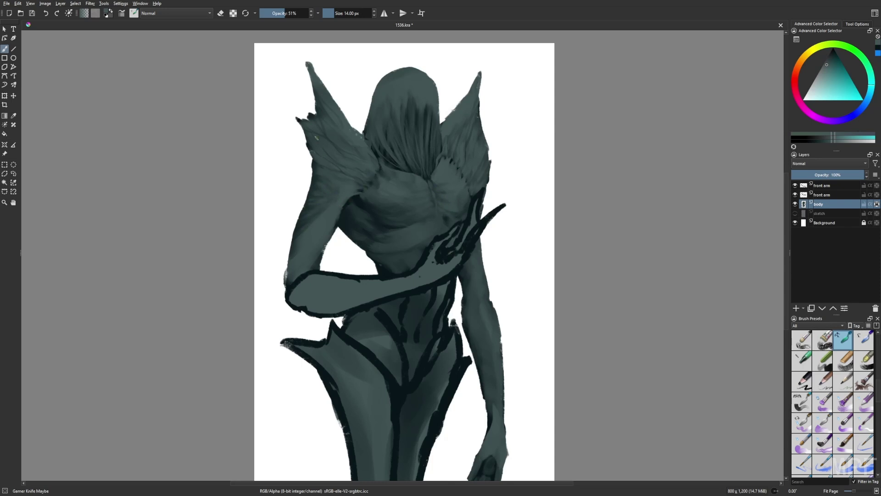
# Sample a near-black teal and add fine muscle fibres across the chest and ribs with an 11 px brush at 38% opacity
pyautogui.click(301, 13)
pyautogui.press('[')
pyautogui.keyDown('ctrl'); pyautogui.click(460, 299); pyautogui.keyUp('ctrl')
pyautogui.press('i')
pyautogui.press('i')
pyautogui.press('i')
pyautogui.press('i')
pyautogui.press('i')
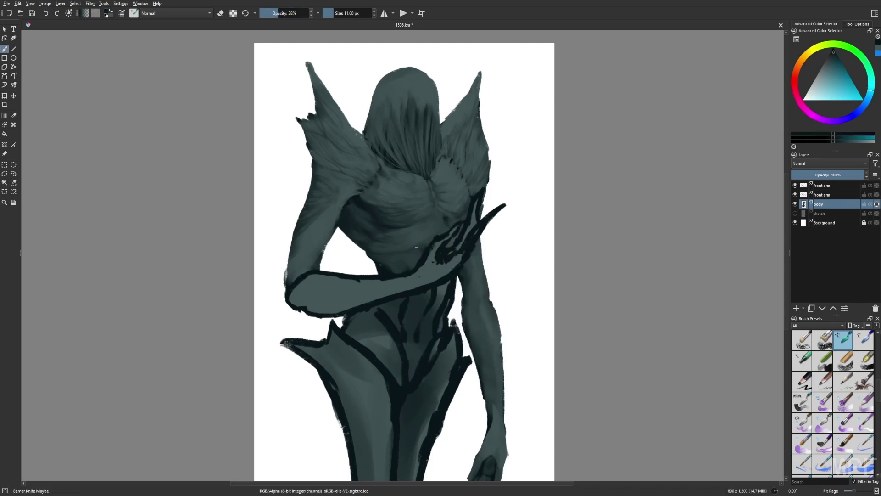
# Enlarge the brush, sample the grey-teal and paint over the black line between the waist and hip beneath the front arm
pyautogui.press(']')
pyautogui.press(']')
pyautogui.press(']')
pyautogui.press(']')
pyautogui.press(']')
pyautogui.keyDown('ctrl'); pyautogui.click(403, 325); pyautogui.keyUp('ctrl')
pyautogui.moveTo(361, 324)
pyautogui.mouseDown()
pyautogui.moveTo(429, 292)
pyautogui.moveTo(422, 306)
pyautogui.moveTo(438, 282)
pyautogui.mouseUp()
# Mirror the view and blend the black abdominal lines into soft muscle shading with a 28 px brush and sampled teals
pyautogui.press('m')
pyautogui.press('[')
pyautogui.press('[')
pyautogui.press('[')
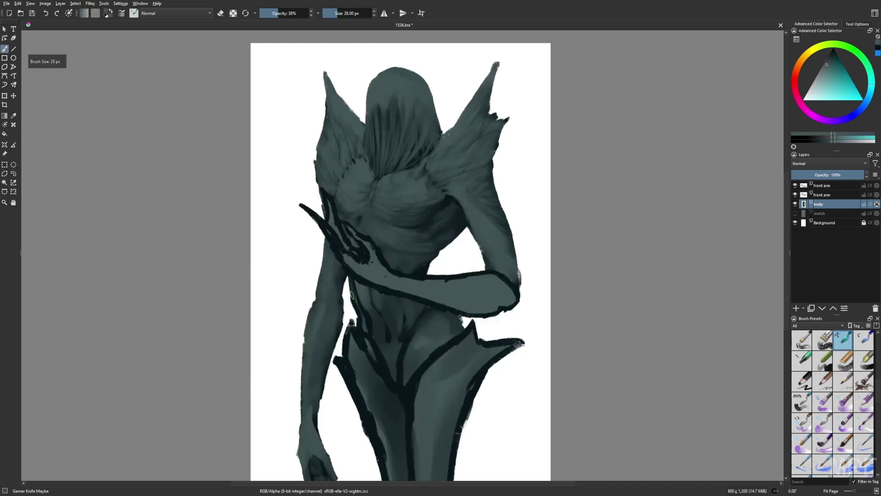
pyautogui.rightClick(410, 299)
pyautogui.click(409, 294)
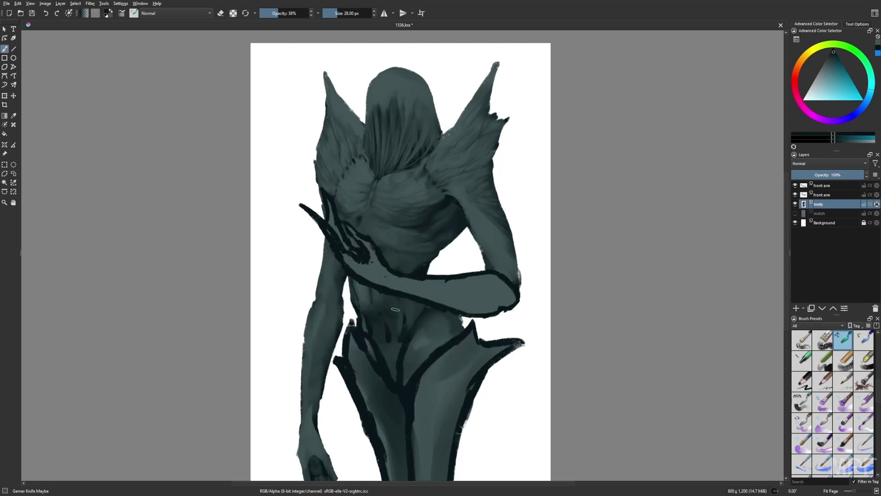
pyautogui.rightClick(410, 317)
pyautogui.click(423, 347)
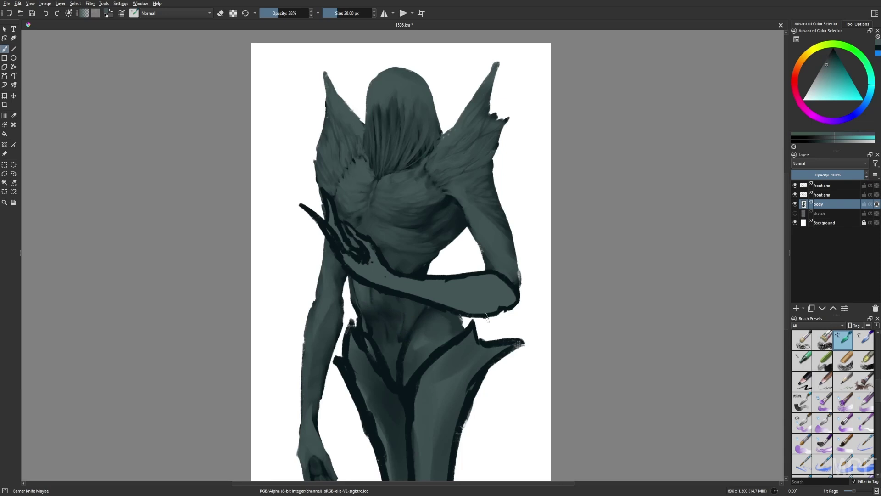
# Paint grey-teal over the inner black lines running from the groin to the far hip, checking them in the unmirrored view
pyautogui.moveTo(404, 379)
pyautogui.mouseDown()
pyautogui.moveTo(420, 328)
pyautogui.moveTo(404, 367)
pyautogui.moveTo(363, 323)
pyautogui.moveTo(353, 296)
pyautogui.mouseUp()
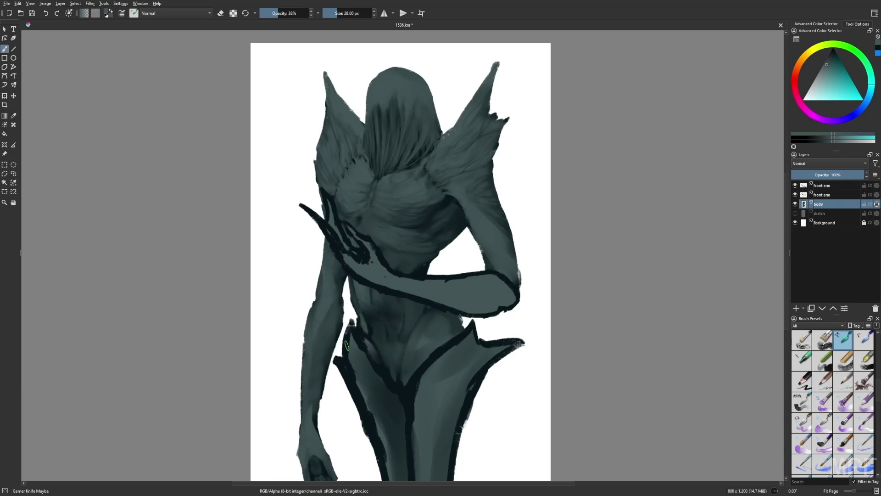
pyautogui.press('m')
pyautogui.moveTo(344, 342); pyautogui.dragTo(367, 360)
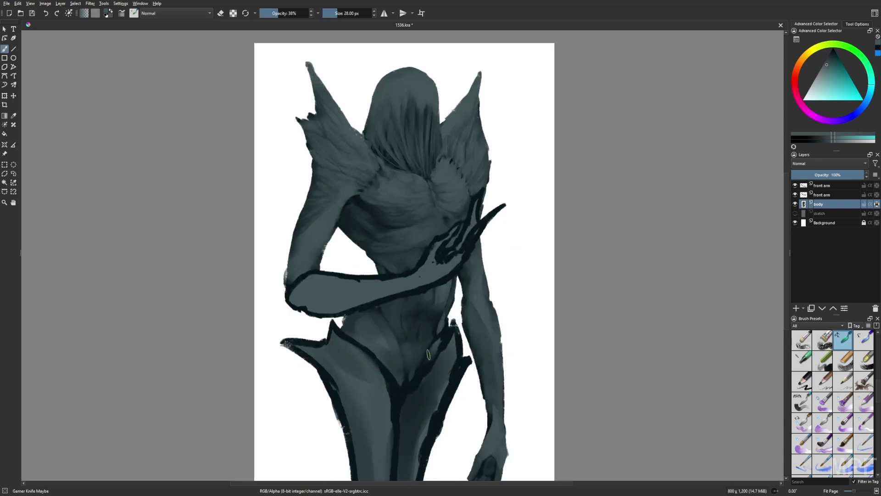
# Lower the opacity to 15%, enlarge the brush to about 78 px and softly shade the abdomen, checking it mirrored
pyautogui.press('i')
pyautogui.press('i')
pyautogui.press(']')
pyautogui.press(']')
pyautogui.press(']')
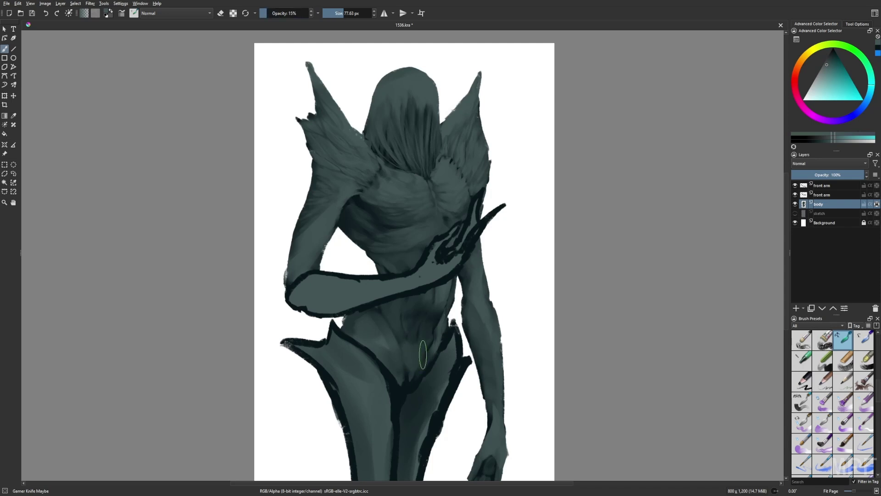
pyautogui.moveTo(424, 350); pyautogui.dragTo(439, 299)
pyautogui.press('m')
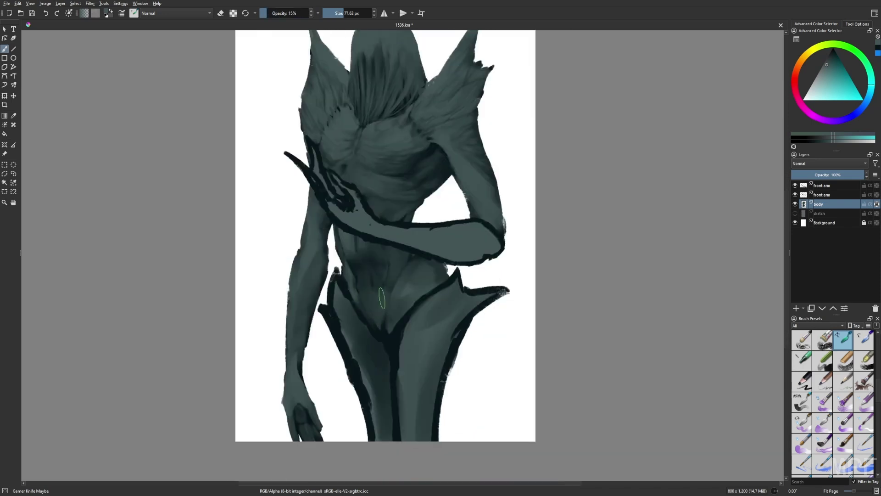
# Switch to near-black teal and deepen the abdominal shading beneath the front arm with a brush about 60 px wide
pyautogui.rightClick(397, 295)
pyautogui.click(421, 317)
pyautogui.press('[')
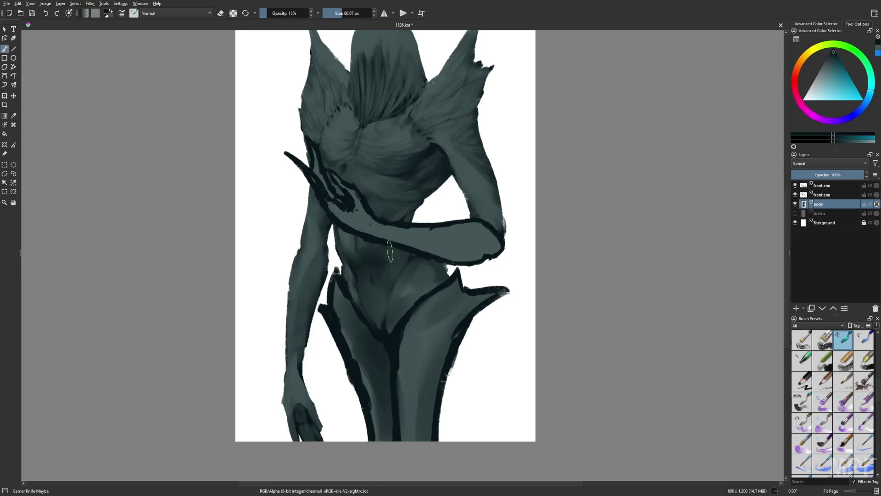
pyautogui.moveTo(419, 270)
pyautogui.mouseDown()
pyautogui.moveTo(368, 309)
pyautogui.moveTo(398, 292)
pyautogui.moveTo(386, 323)
pyautogui.moveTo(404, 282)
pyautogui.mouseUp()
# Return to the unmirrored view and paint grey-teal over the black outlines of both hips and thighs
pyautogui.press('m')
pyautogui.rightClick(448, 340)
pyautogui.click(402, 323)
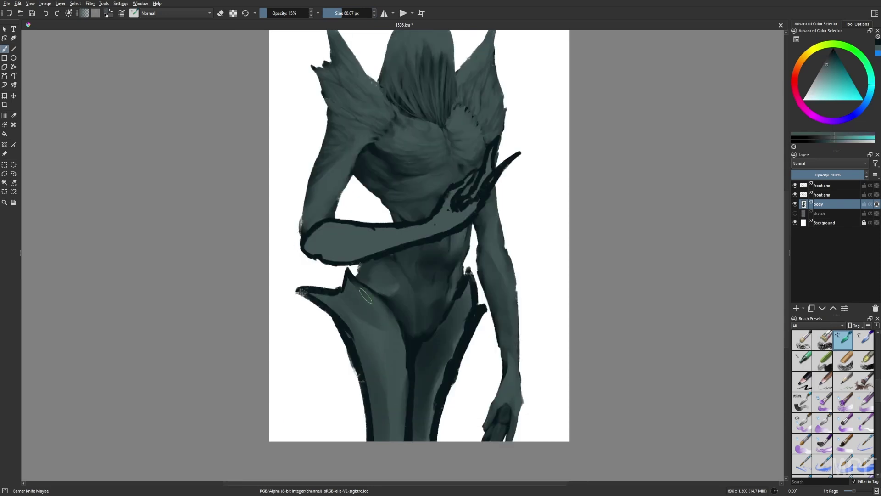
pyautogui.moveTo(335, 292)
pyautogui.mouseDown()
pyautogui.moveTo(354, 324)
pyautogui.moveTo(372, 437)
pyautogui.moveTo(405, 360)
pyautogui.moveTo(400, 437)
pyautogui.moveTo(399, 335)
pyautogui.moveTo(367, 289)
pyautogui.mouseUp()
pyautogui.press('e')
pyautogui.moveTo(468, 277); pyautogui.dragTo(429, 432)
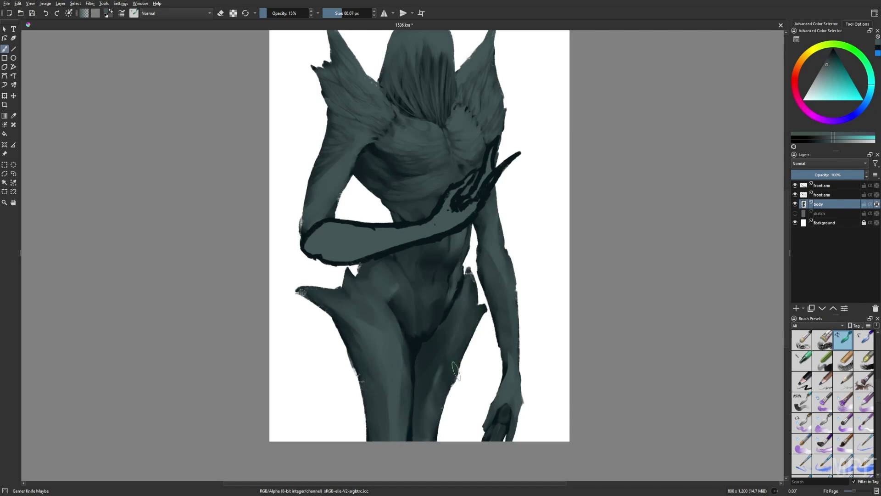
# Set a 32 px brush at 52% opacity and paint muscle fibres across the near hip and waist
pyautogui.press('/')
pyautogui.scroll(2, 522, 289)
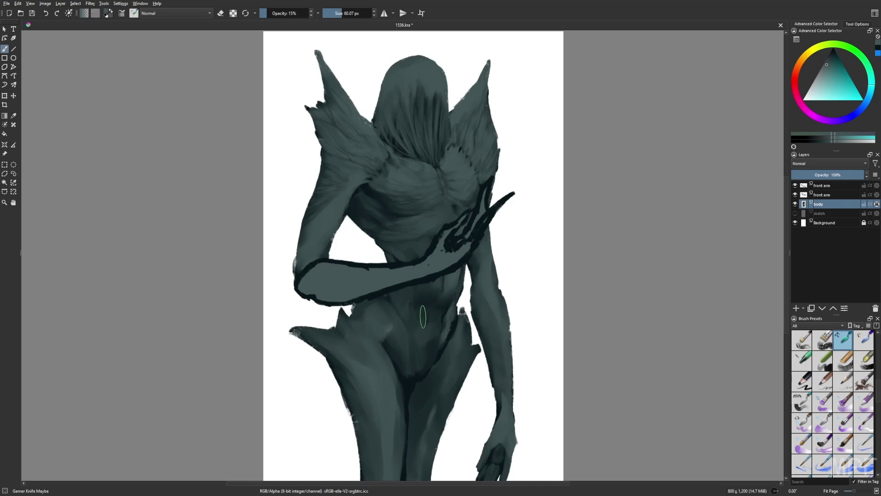
pyautogui.press('[')
pyautogui.press('[')
pyautogui.press('[')
pyautogui.press('o')
pyautogui.press('o')
pyautogui.press('o')
pyautogui.press('o')
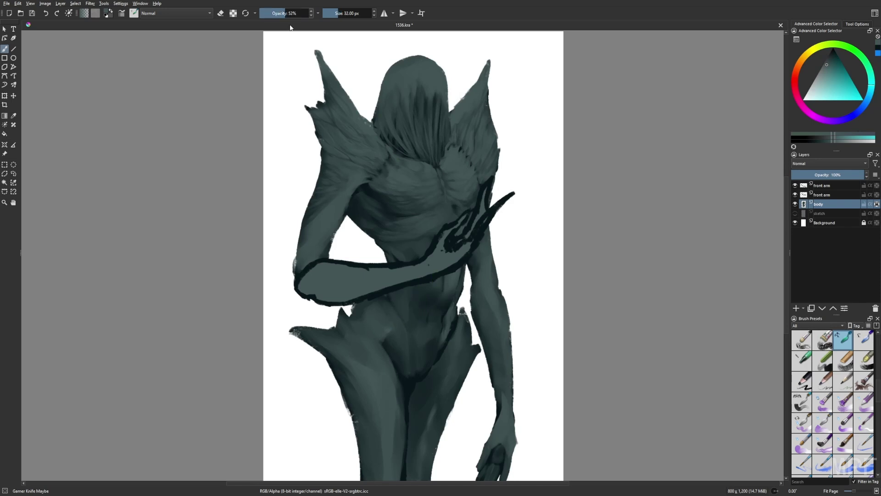
pyautogui.moveTo(356, 342); pyautogui.dragTo(306, 333)
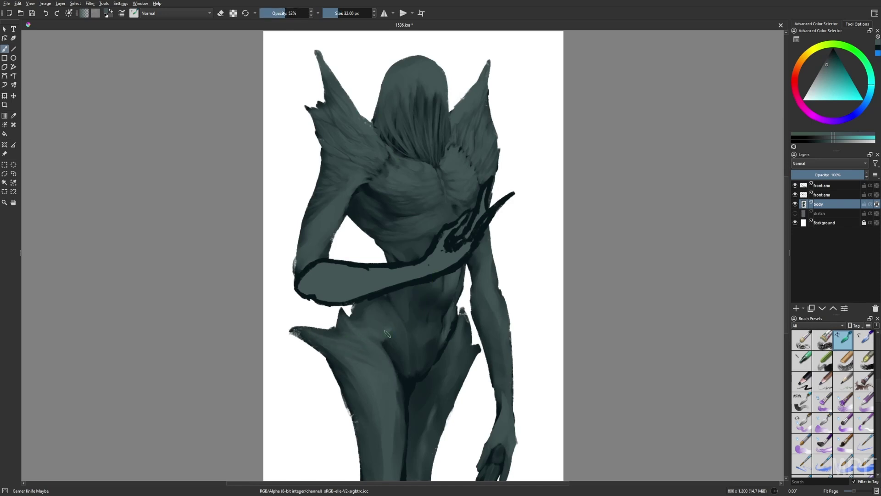
pyautogui.moveTo(390, 329); pyautogui.dragTo(377, 308)
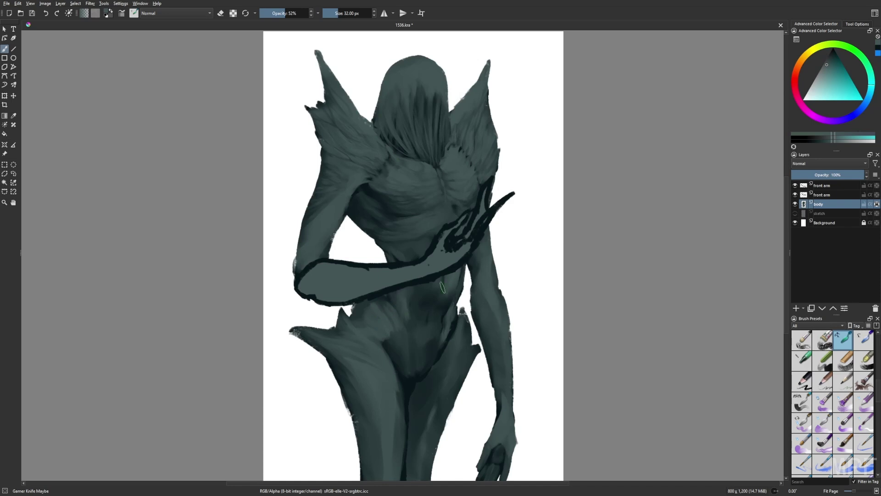
# Mirror the view, paint over the far hip's dark edges and sample near-black teal to deepen the shadow between the thighs
pyautogui.press('m')
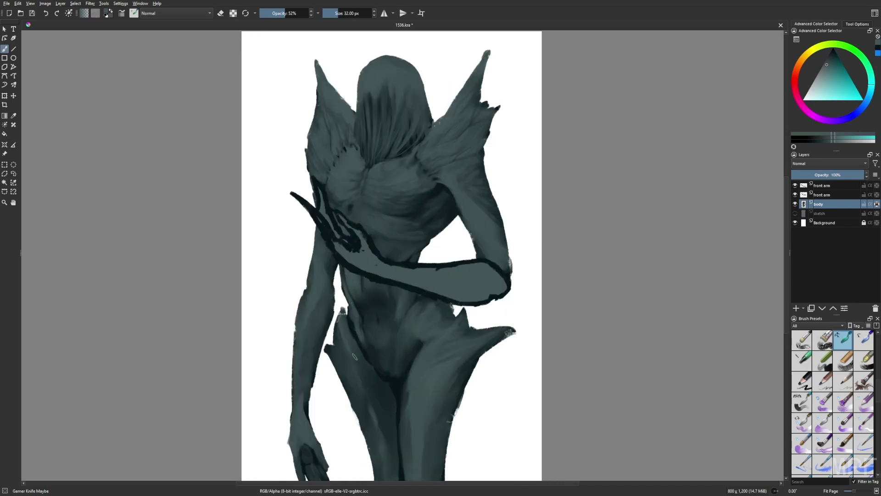
pyautogui.moveTo(342, 312); pyautogui.dragTo(342, 323)
pyautogui.moveTo(337, 358)
pyautogui.mouseDown()
pyautogui.moveTo(356, 367)
pyautogui.moveTo(363, 390)
pyautogui.moveTo(345, 362)
pyautogui.moveTo(361, 384)
pyautogui.moveTo(373, 351)
pyautogui.mouseUp()
pyautogui.keyDown('ctrl'); pyautogui.click(361, 384); pyautogui.keyUp('ctrl')
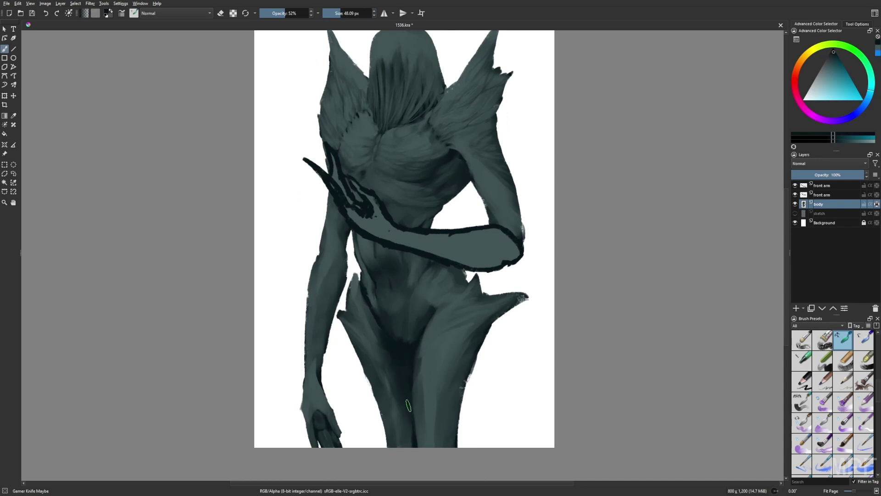
# Unmirror the view, sample the grey-teal and blend the shading on the far inner thigh with a 48 px brush
pyautogui.press('m')
pyautogui.keyDown('ctrl'); pyautogui.click(385, 331); pyautogui.keyUp('ctrl')
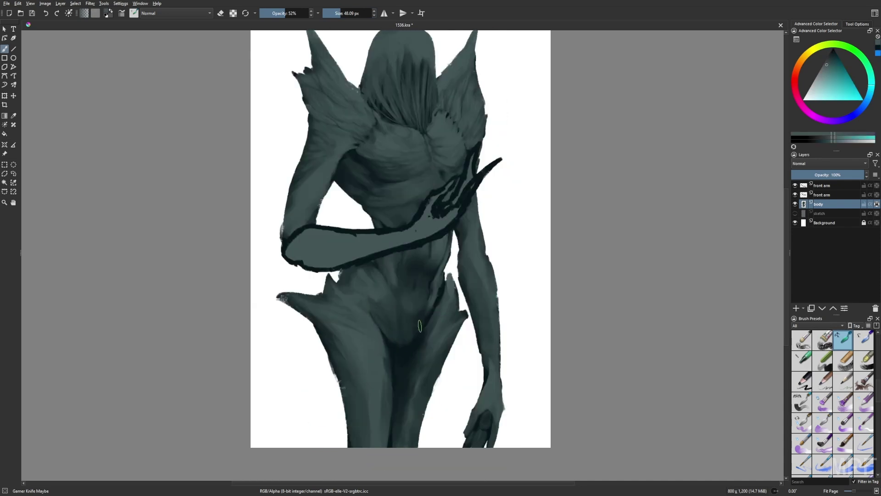
pyautogui.moveTo(411, 356); pyautogui.dragTo(412, 389)
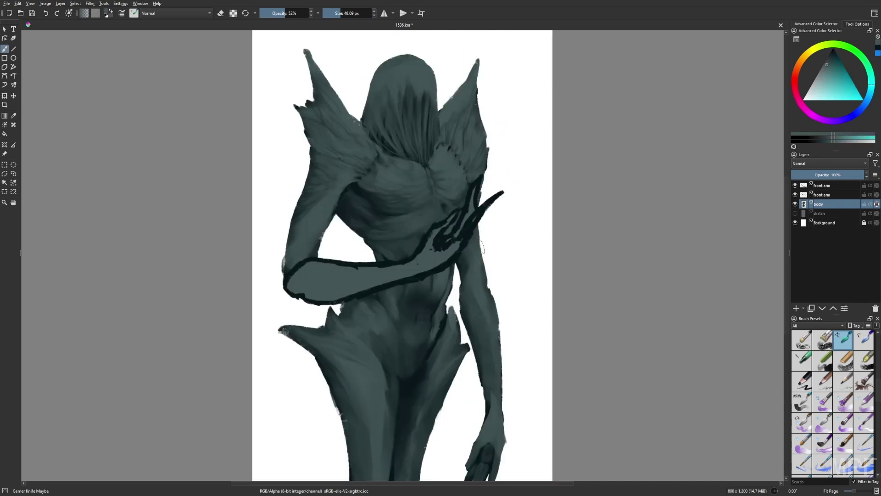
# Shrink the brush to about 15 px and tidy the near upper arm's outer edge above the elbow with grey-teal
pyautogui.rightClick(521, 285)
pyautogui.rightClick(459, 239)
pyautogui.click(465, 268)
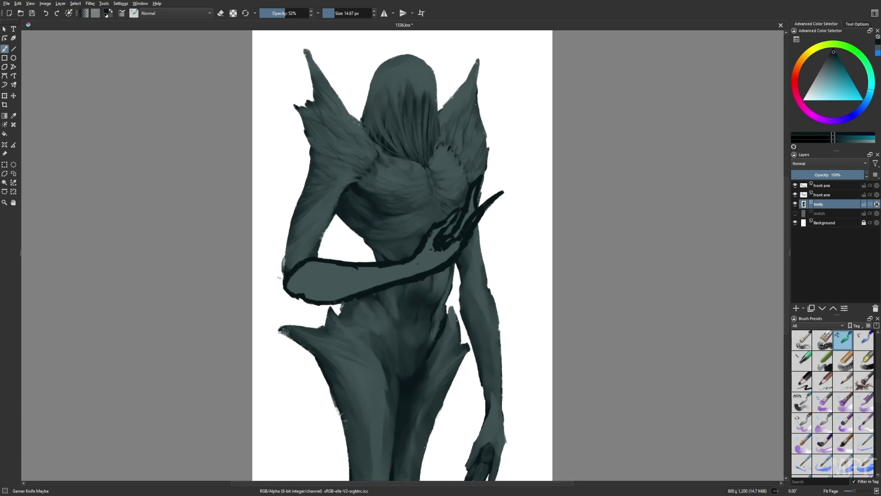
pyautogui.rightClick(279, 278)
pyautogui.click(341, 278)
pyautogui.moveTo(282, 264); pyautogui.dragTo(282, 250)
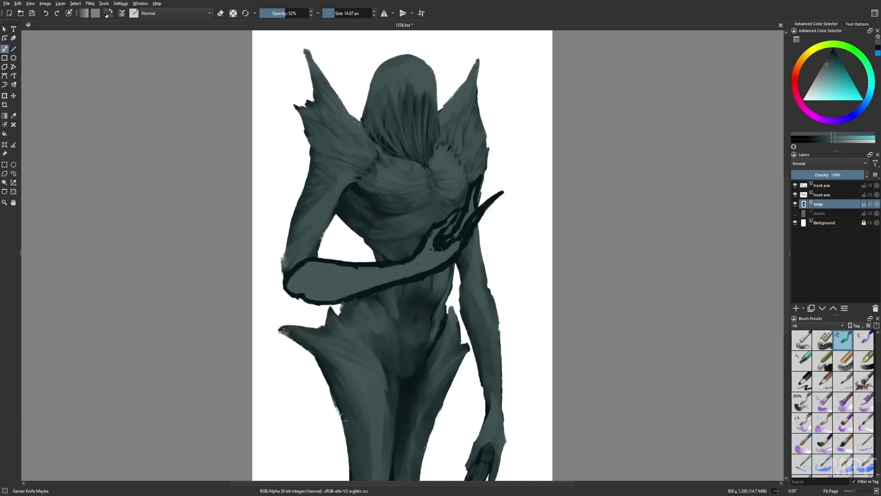
pyautogui.rightClick(393, 324)
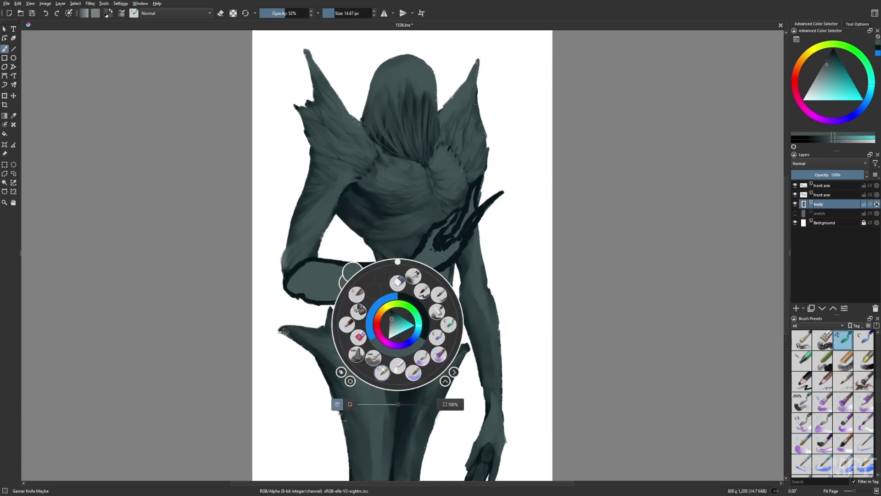
pyautogui.click(417, 298)
# Mirror the view, select the lower front arm layer and shade the forearm and elbow with sampled near-black teal
pyautogui.press('m')
pyautogui.rightClick(576, 326)
pyautogui.click(615, 317)
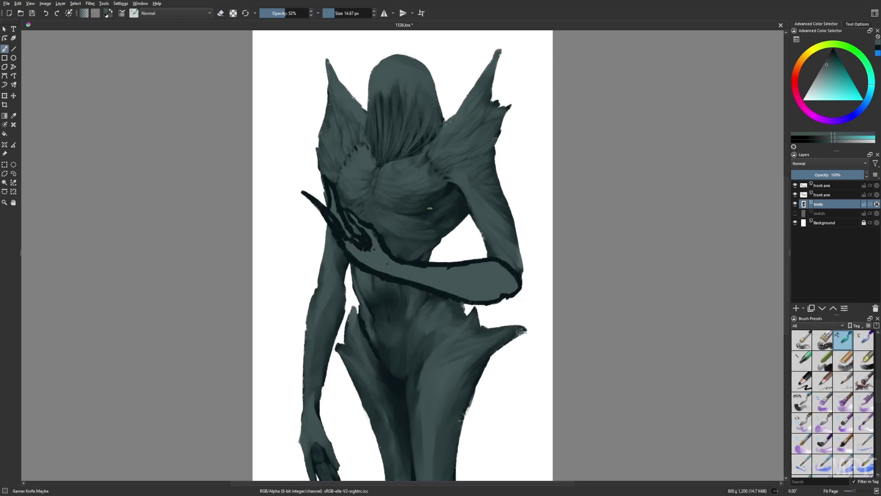
pyautogui.press('pageup')
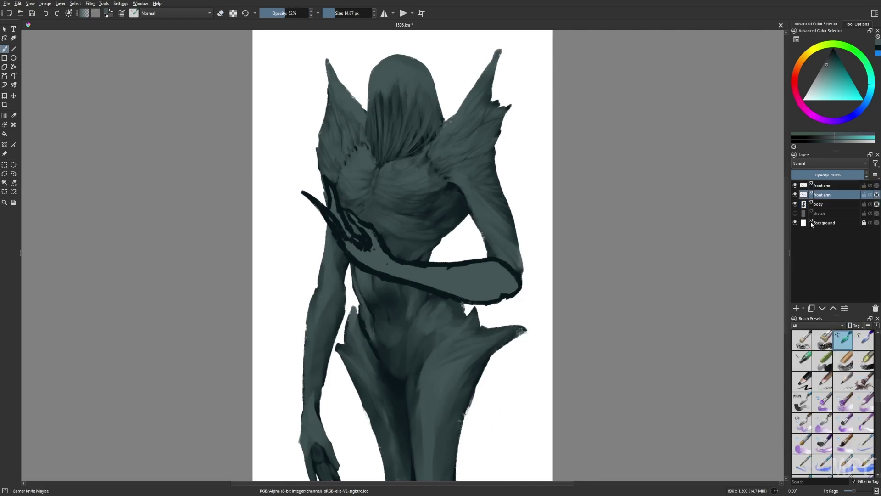
pyautogui.keyDown('ctrl'); pyautogui.click(512, 291); pyautogui.keyUp('ctrl')
pyautogui.moveTo(465, 298)
pyautogui.mouseDown()
pyautogui.moveTo(504, 299)
pyautogui.moveTo(441, 281)
pyautogui.moveTo(493, 285)
pyautogui.mouseUp()
pyautogui.press('m')
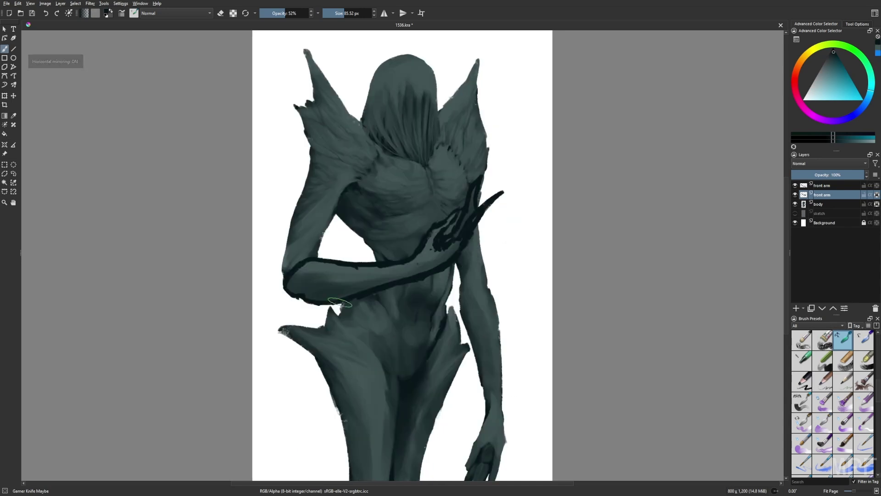
# Lock the upper front arm layer's alpha, paint grey-teal over the forearm's black outline and merge both front arm layers
pyautogui.click(878, 188)
pyautogui.keyDown('ctrl'); pyautogui.click(407, 277); pyautogui.keyUp('ctrl')
pyautogui.moveTo(376, 262)
pyautogui.mouseDown()
pyautogui.moveTo(294, 271)
pyautogui.moveTo(404, 264)
pyautogui.mouseUp()
pyautogui.hotkey('ctrl', 'e')
# Shrink the brush to about 24 px and paint over the hand's black lines, checking the body with the arm layer hidden
pyautogui.press('[')
pyautogui.press('[')
pyautogui.press('[')
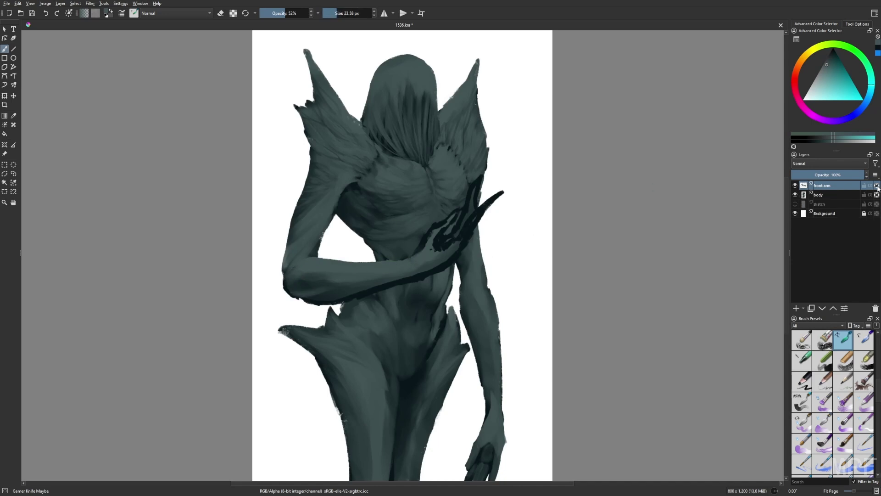
pyautogui.press('e')
pyautogui.press('e')
pyautogui.press('h')
pyautogui.press('pagedown')
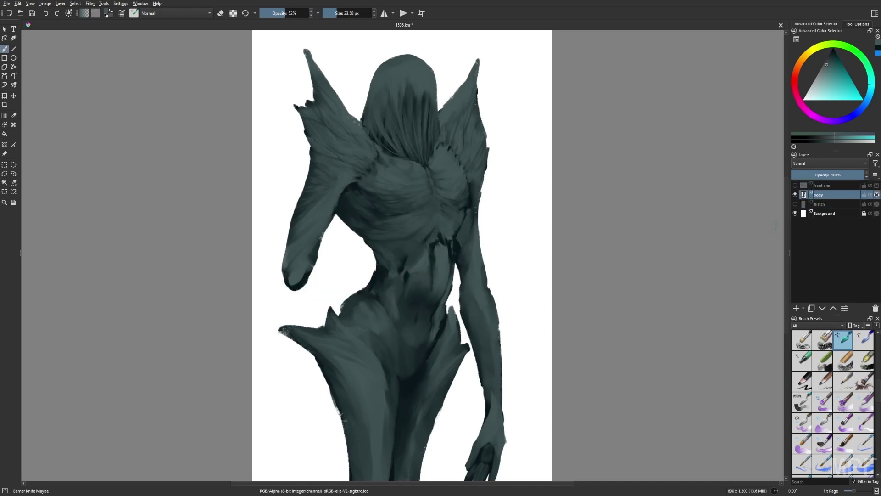
pyautogui.press('pageup')
pyautogui.press('h')
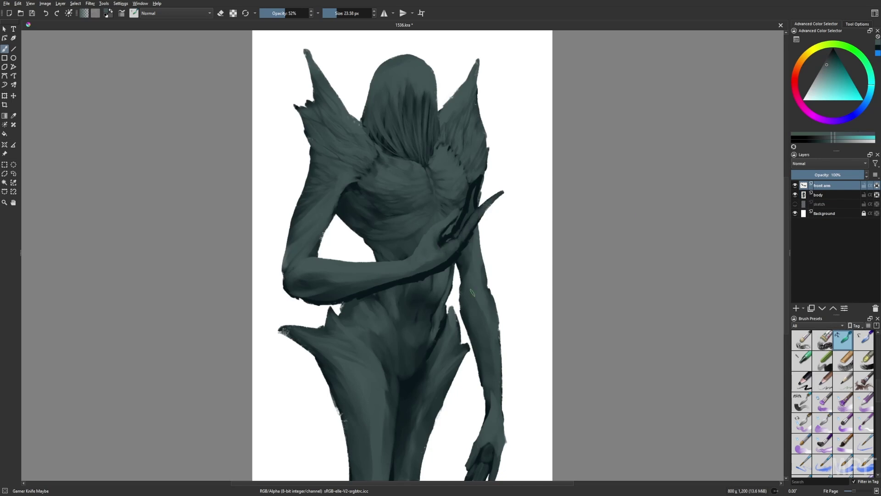
# Mirror the view and blend the remaining black finger lines into soft shading with sampled near-black and grey-teal
pyautogui.press('m')
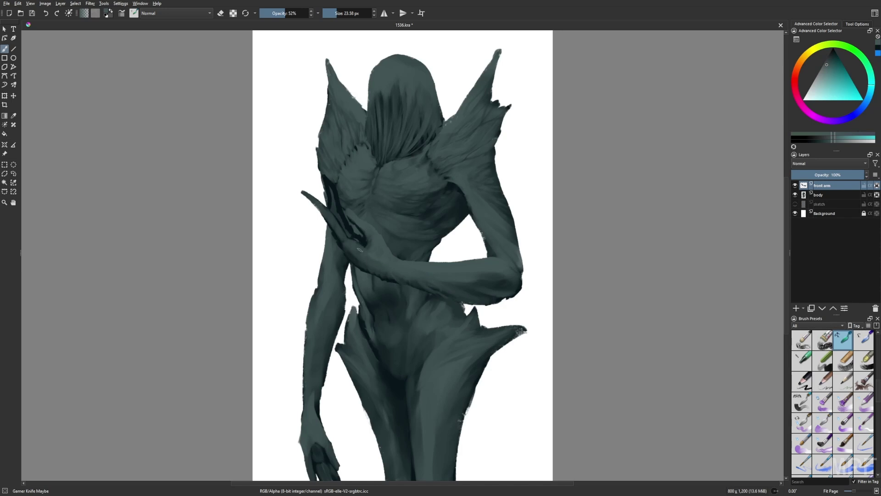
pyautogui.keyDown('ctrl'); pyautogui.click(327, 192); pyautogui.keyUp('ctrl')
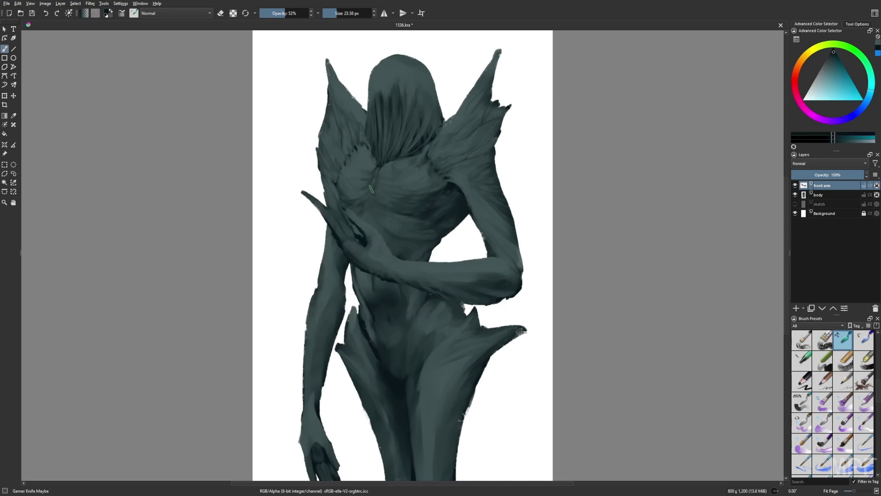
pyautogui.keyDown('ctrl'); pyautogui.click(348, 224); pyautogui.keyUp('ctrl')
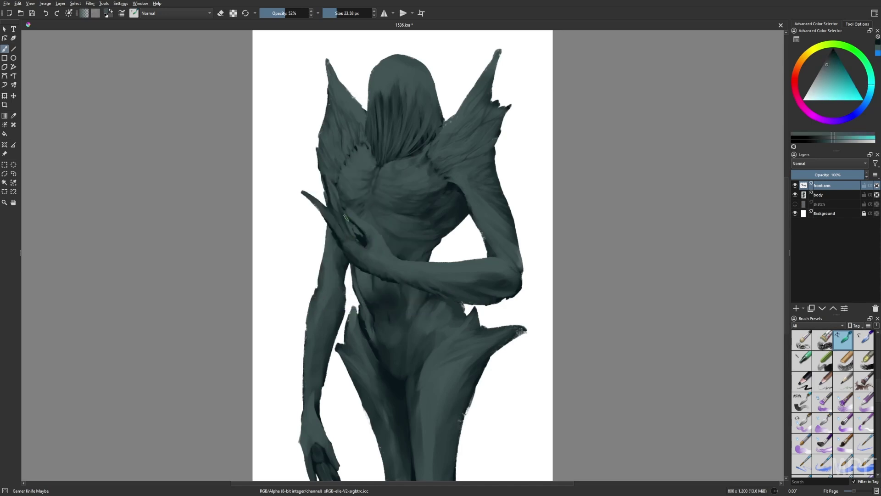
pyautogui.moveTo(329, 204); pyautogui.dragTo(326, 179)
pyautogui.scroll(1, 395, 368)
# Select the body layer, set a 7 px brush at 93% opacity in the unmirrored view and pick a lighter grey-teal
pyautogui.press('pagedown')
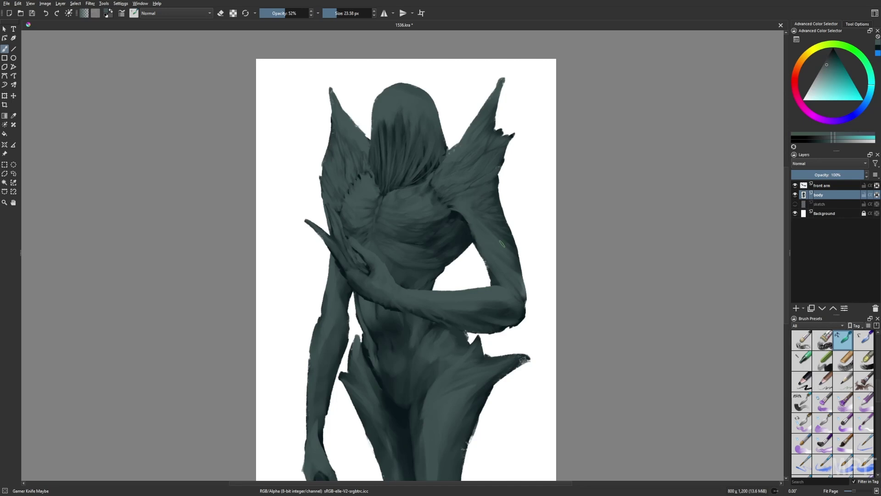
pyautogui.press('[')
pyautogui.press('[')
pyautogui.press('[')
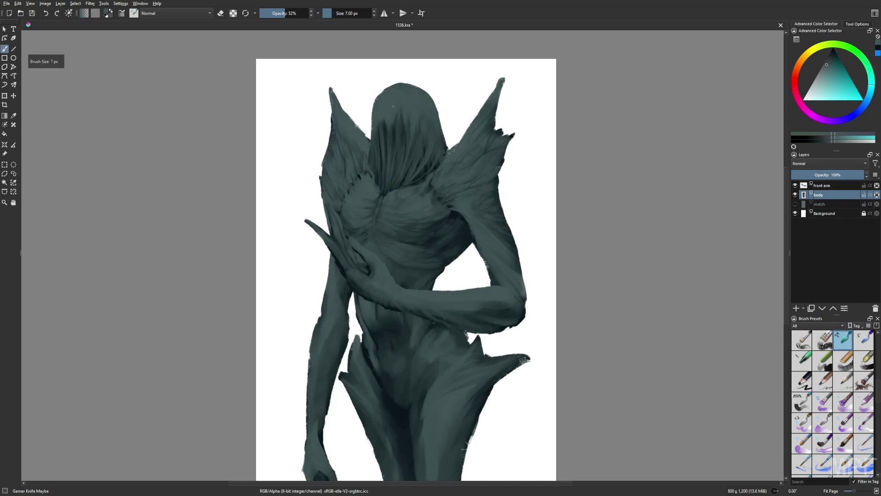
pyautogui.press('m')
pyautogui.press('o')
pyautogui.press('o')
pyautogui.press('o')
pyautogui.press('o')
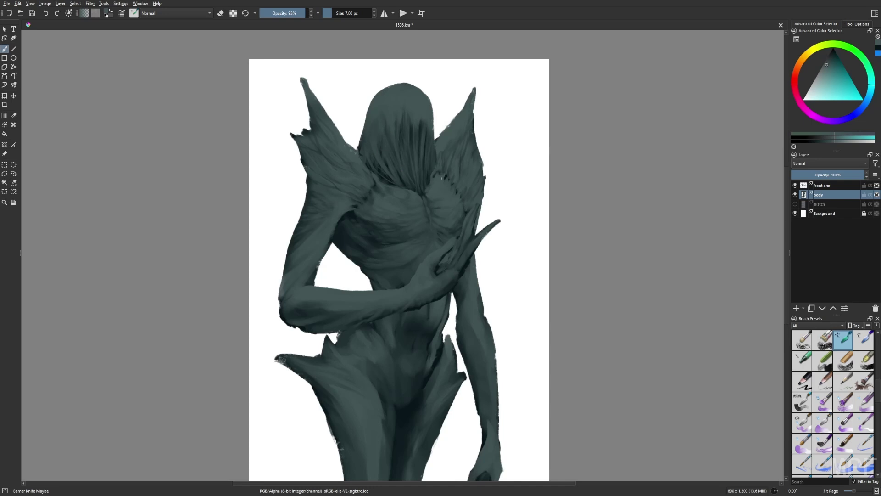
pyautogui.click(823, 81)
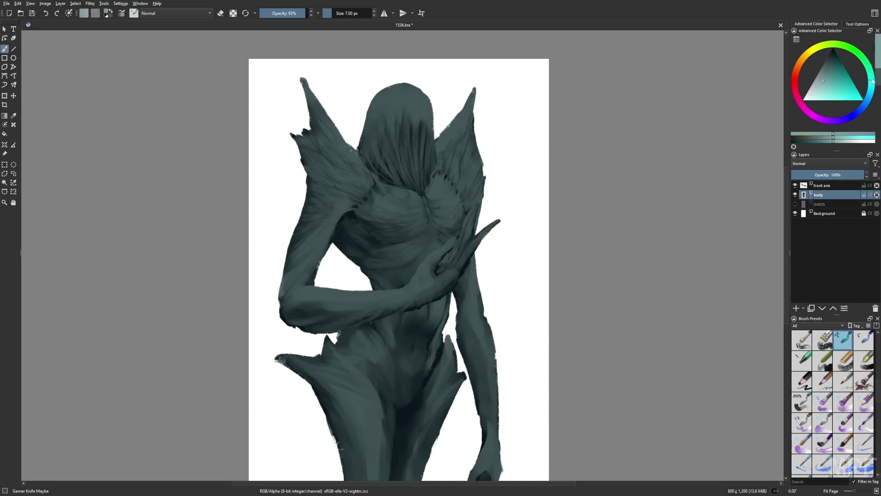
# Shift the light colour toward green, set the brush to 20 px at 46% opacity and add a soft highlight on the head
pyautogui.press(']')
pyautogui.press(']')
pyautogui.press(']')
pyautogui.press(']')
pyautogui.press(']')
pyautogui.press(']')
pyautogui.press('i')
pyautogui.press('i')
pyautogui.press('i')
pyautogui.press('i')
pyautogui.press('i')
pyautogui.press('[')
pyautogui.press('[')
pyautogui.press('[')
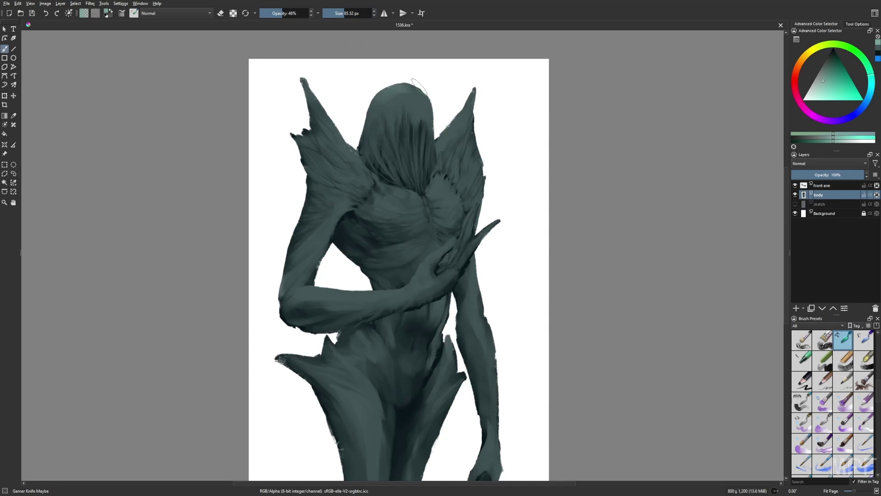
pyautogui.press('[')
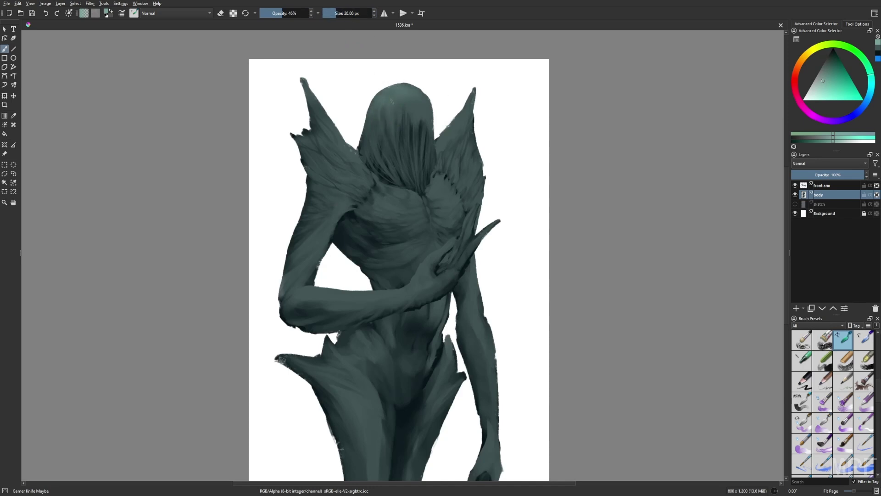
# Reduce the brush to 7 px and paint fine light strands over the head and along the near shoulder spike
pyautogui.press('[')
pyautogui.press('[')
pyautogui.press('[')
pyautogui.press('[')
pyautogui.press('[')
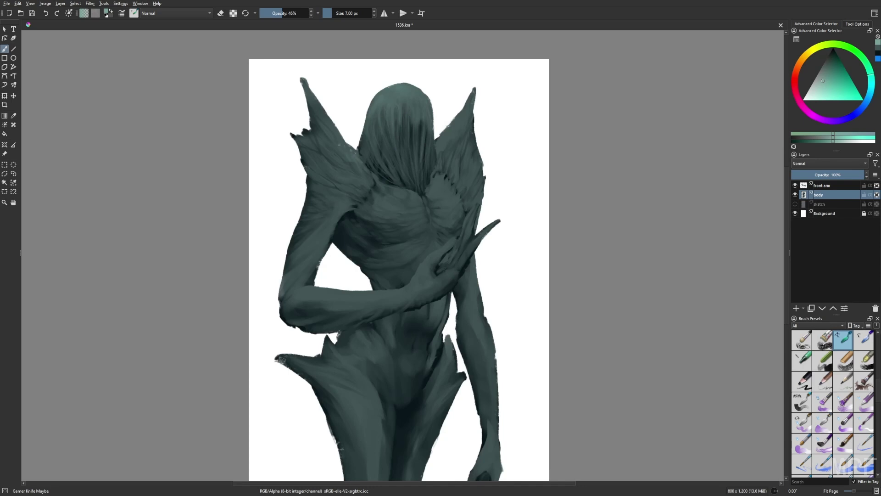
# Enlarge the brush to 15 px and add light grey-green highlights to the chest muscles, checking them in the mirrored view
pyautogui.press(']')
pyautogui.press(']')
pyautogui.press(']')
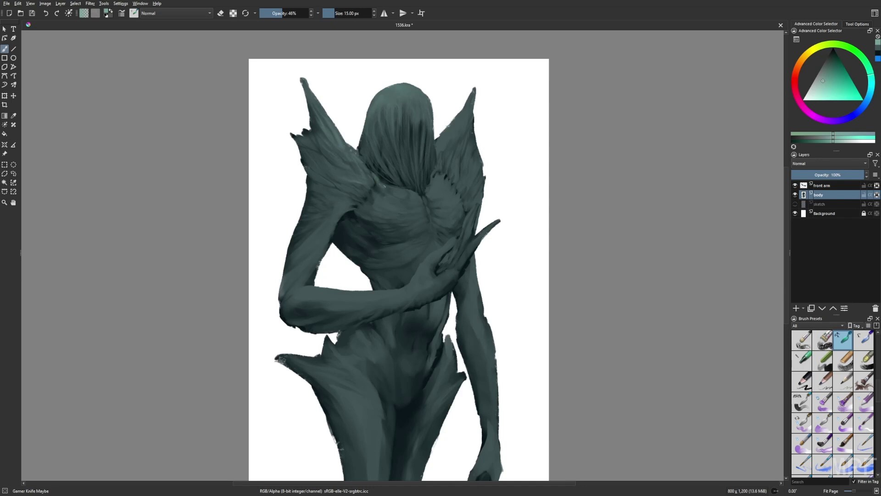
pyautogui.press('m')
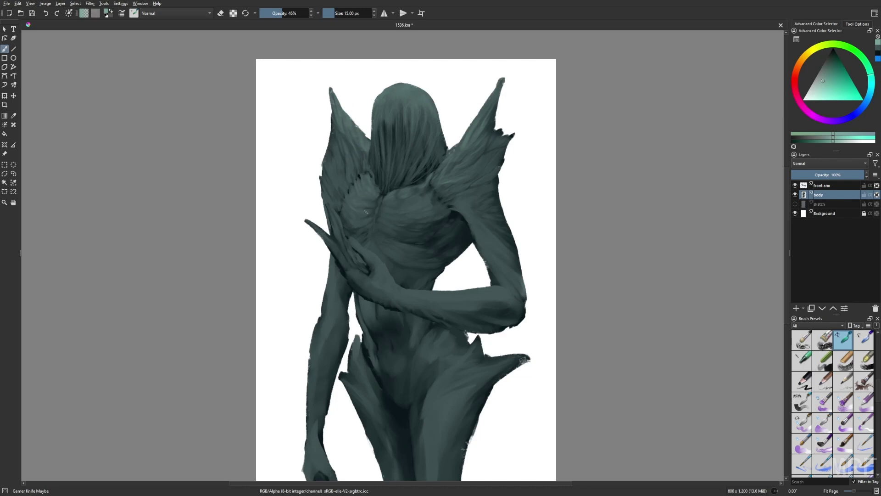
pyautogui.press('m')
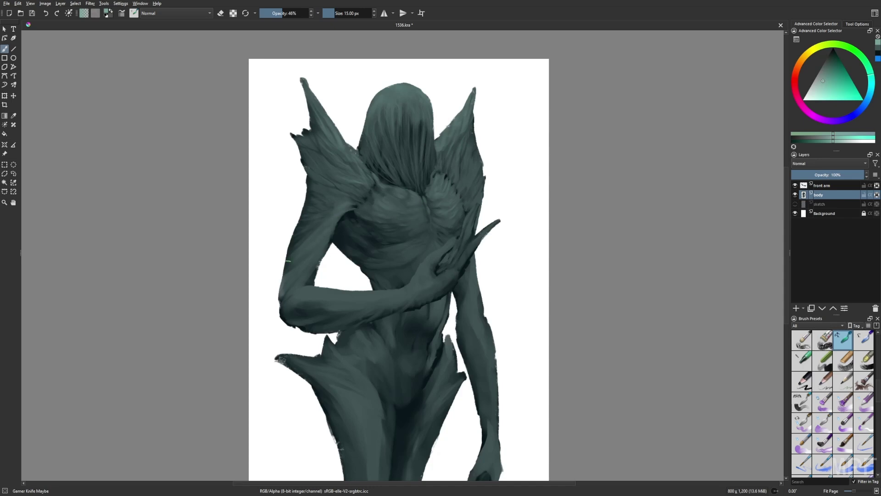
# Paint light grey-green streaks on the near upper arm, the near shoulder and the head with the 15 px brush
pyautogui.moveTo(289, 260); pyautogui.dragTo(321, 244)
pyautogui.moveTo(328, 202); pyautogui.dragTo(341, 195)
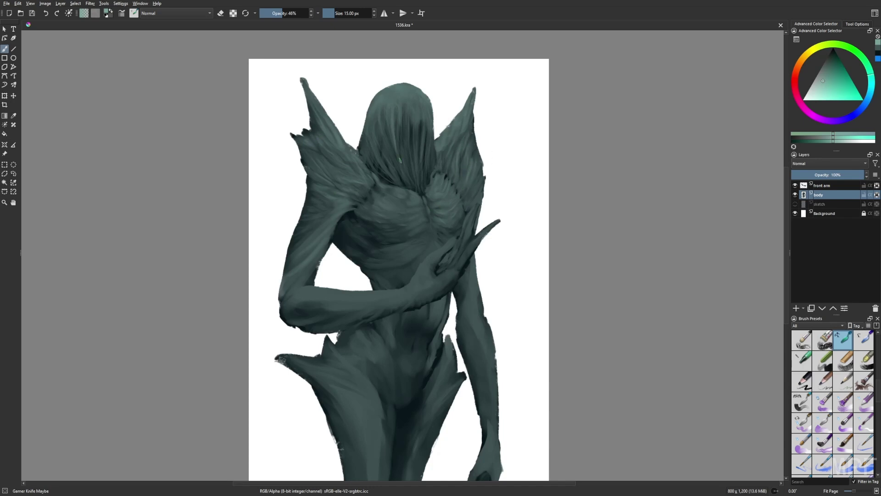
pyautogui.moveTo(384, 118); pyautogui.dragTo(390, 149)
# Set the brush to 5 px at 90% opacity and add fine light strands over the head
pyautogui.press('[')
pyautogui.press('[')
pyautogui.press('[')
pyautogui.press('[')
pyautogui.press('[')
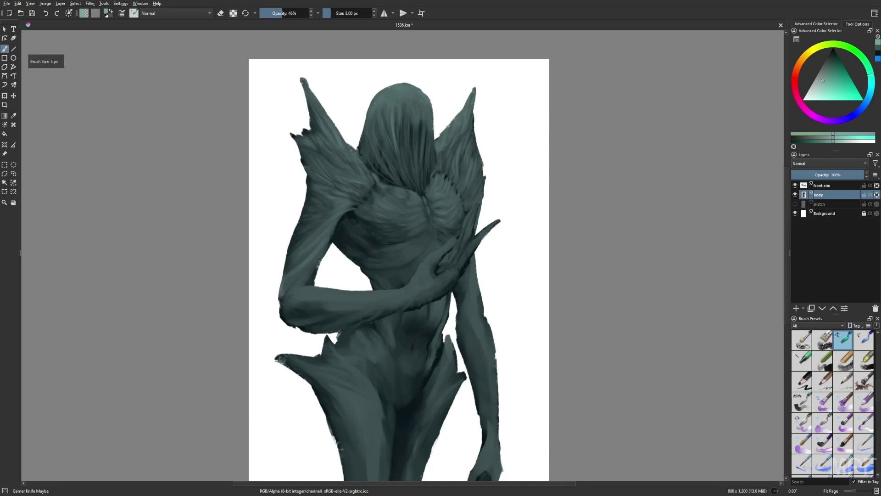
pyautogui.press('o')
pyautogui.press('o')
pyautogui.press('o')
pyautogui.press('o')
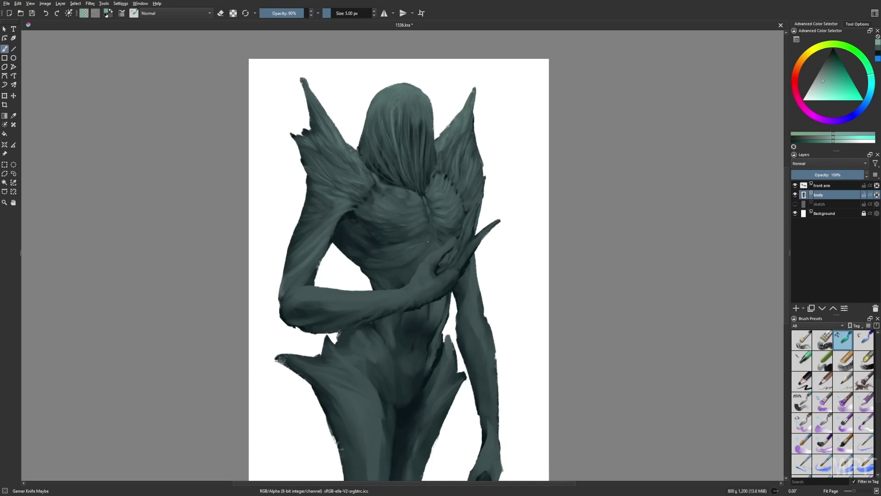
# Highlight the ribs and both upper arms with a larger brush of about 24 px at 40% opacity, checking the mirrored view
pyautogui.press(']')
pyautogui.press(']')
pyautogui.press(']')
pyautogui.press(']')
pyautogui.press(']')
pyautogui.moveTo(435, 240)
pyautogui.mouseDown()
pyautogui.moveTo(443, 234)
pyautogui.moveTo(408, 234)
pyautogui.mouseUp()
pyautogui.press('m')
pyautogui.press('/')
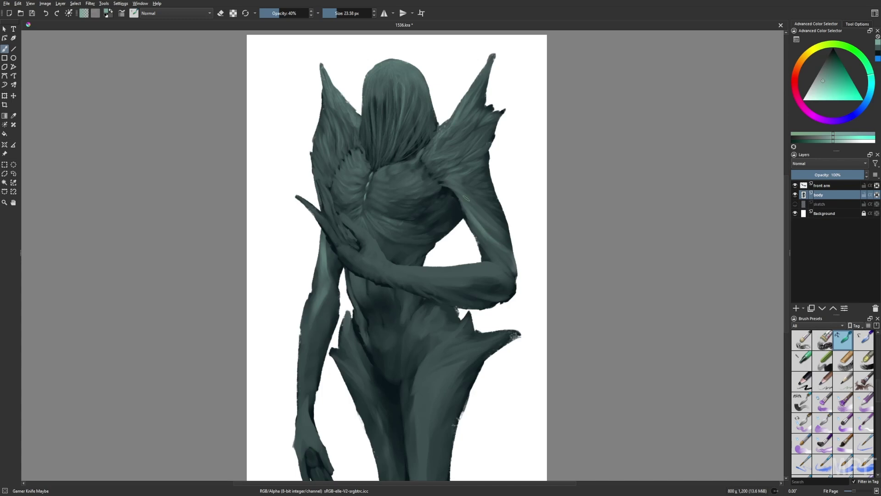
pyautogui.moveTo(496, 235); pyautogui.dragTo(480, 208)
pyautogui.press('m')
# Reduce the brush to about 10 px and paint light streaks along the near hip spike and upper thigh
pyautogui.press('[')
pyautogui.press('[')
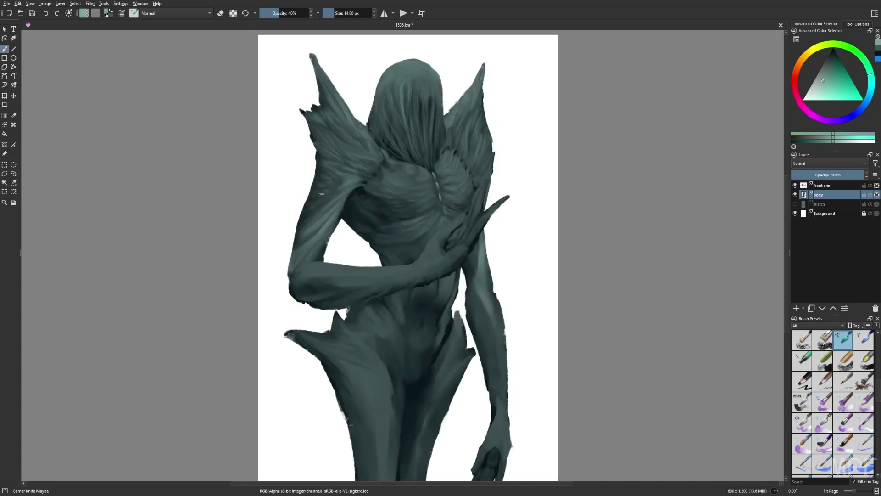
pyautogui.press('[')
pyautogui.press('[')
pyautogui.scroll(-2, 533, 286)
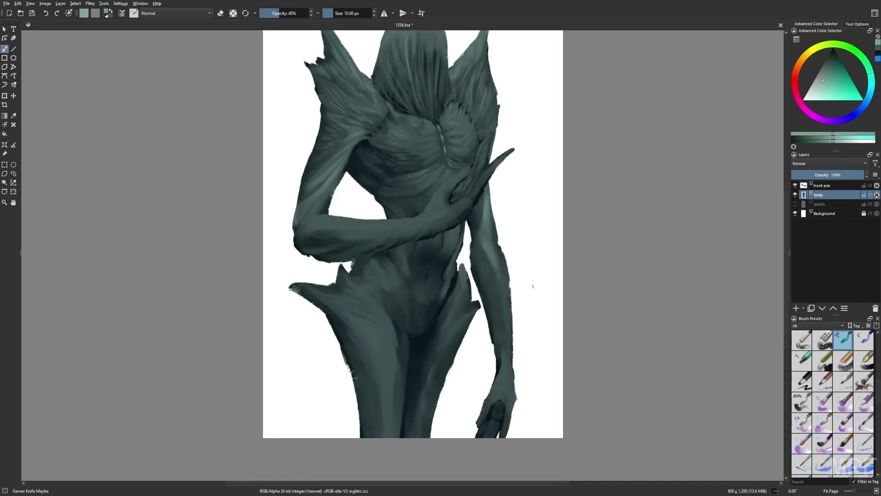
pyautogui.moveTo(316, 289); pyautogui.dragTo(365, 303)
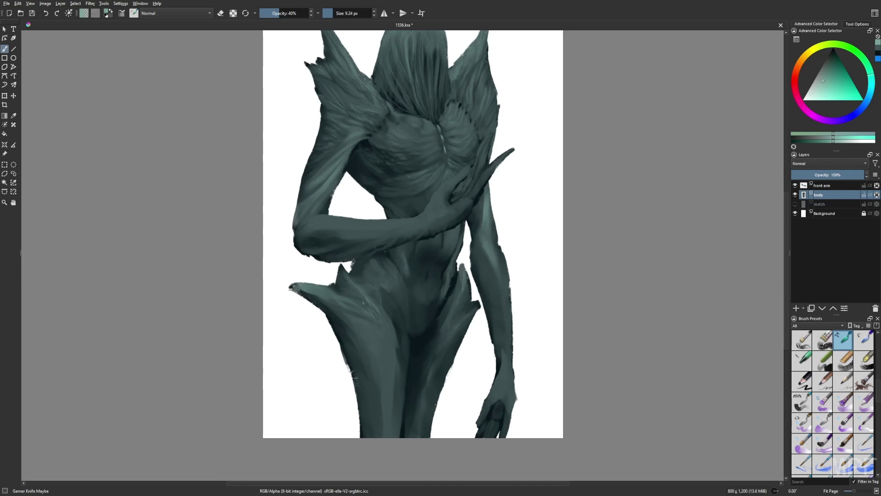
# Select the front arm layer and brighten the raised hand's fingers with a 9.24 px brush at 87% opacity
pyautogui.scroll(2, 402, 239)
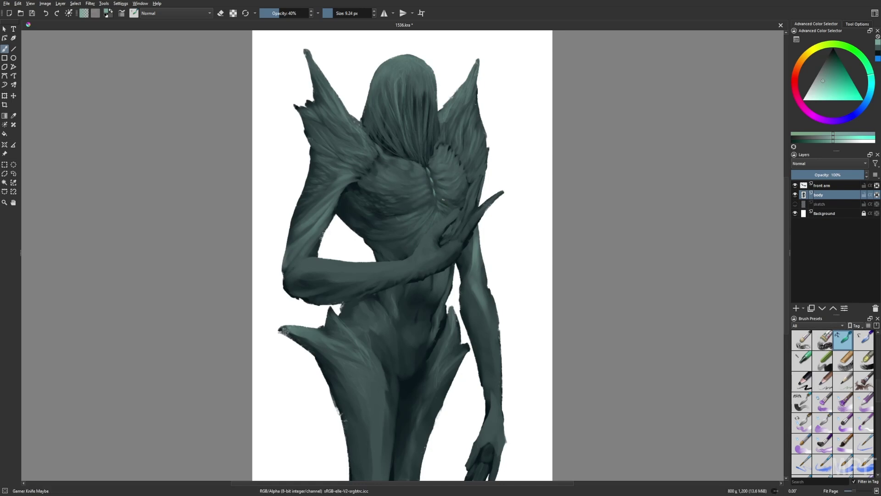
pyautogui.press('pageup')
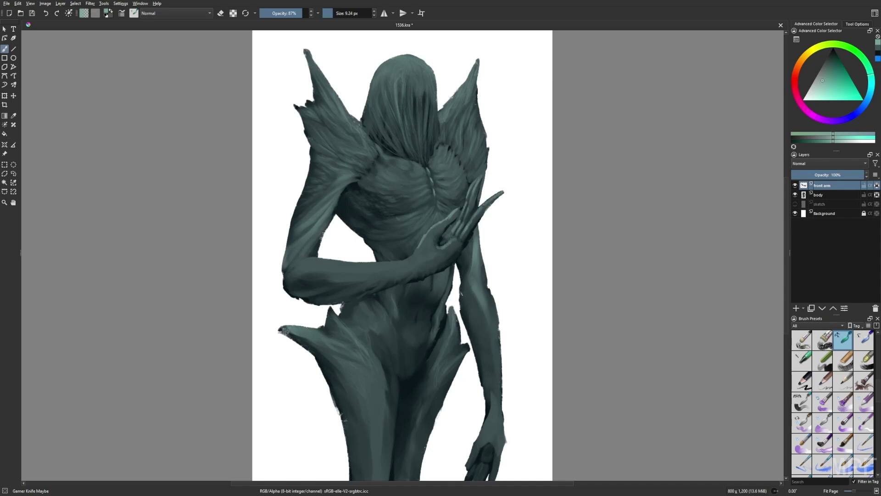
pyautogui.press('m')
pyautogui.press('e')
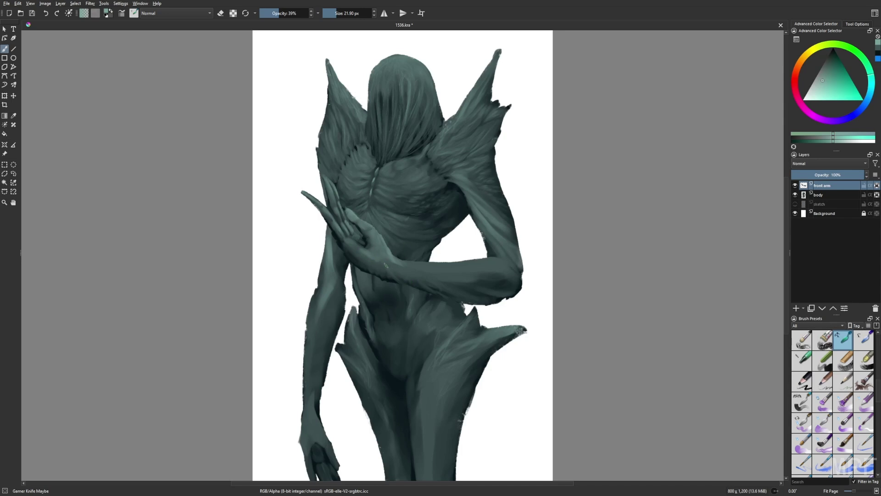
# Set the brush to 12 px at 39% opacity and add light streaks to the raised forearm
pyautogui.press('[')
pyautogui.press('[')
pyautogui.press('[')
pyautogui.press('m')
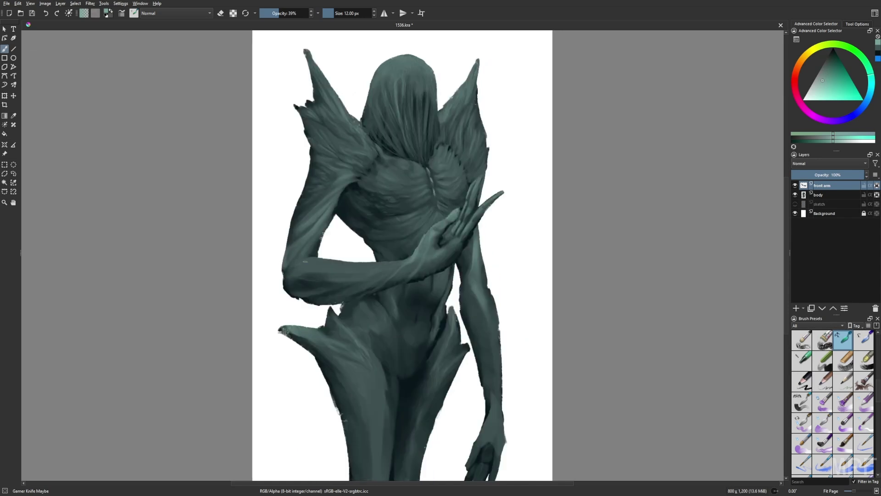
# Select the body layer and highlight the hanging arm and hand in the mirrored view with the 12 px Garner Knife Maybe brush
pyautogui.rightClick(462, 252)
pyautogui.click(474, 308)
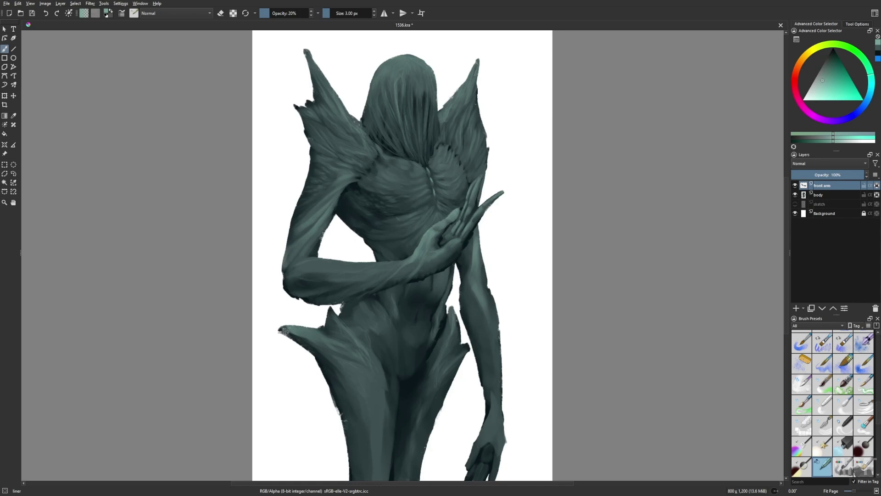
pyautogui.press('m')
pyautogui.press('pagedown')
pyautogui.press('/')
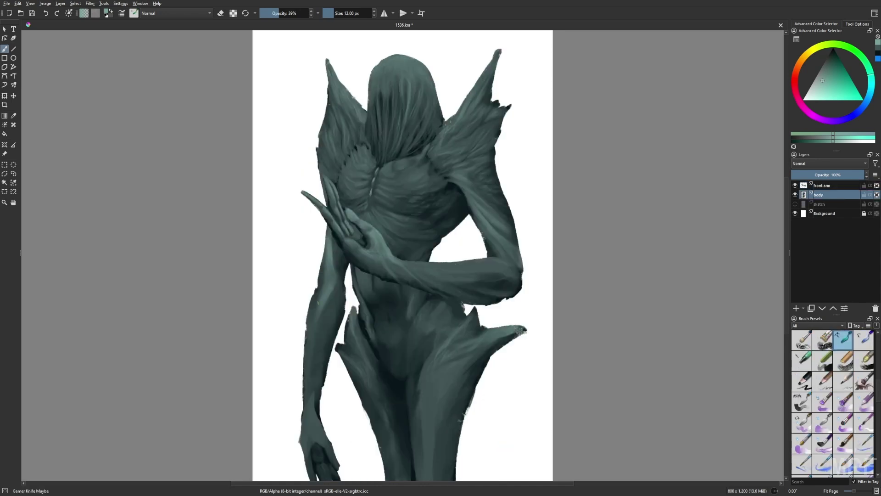
pyautogui.scroll(-2, 403, 255)
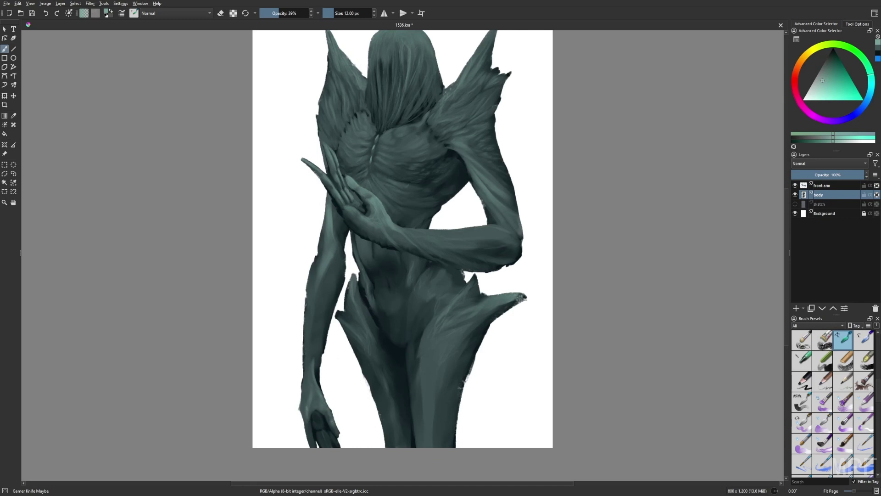
# Set the brush to 10 px and refine the light accents on the hanging forearm and the hip spikes
pyautogui.press('[')
pyautogui.press('[')
pyautogui.press('[')
pyautogui.press('[')
pyautogui.press('[')
pyautogui.press(']')
pyautogui.press(']')
pyautogui.press(']')
pyautogui.press(']')
pyautogui.press('m')
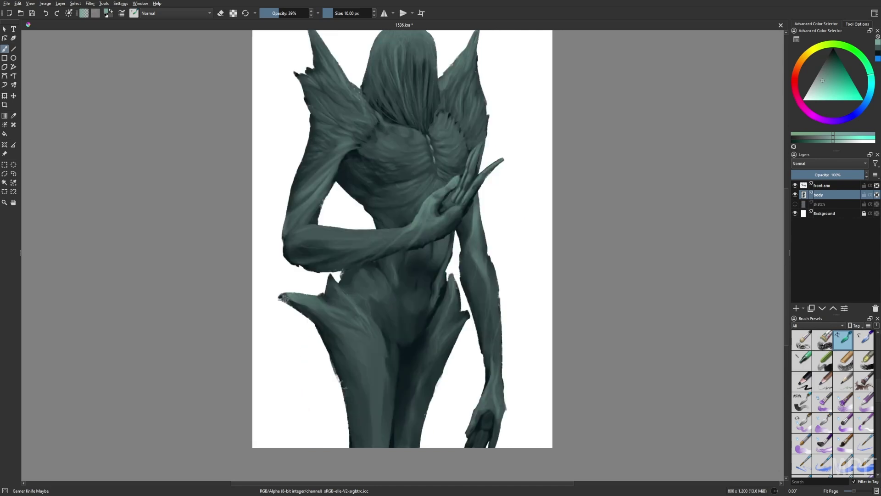
# Add soft light tones to both thighs with a brush of about 43 px at 10% opacity
pyautogui.scroll(3, 483, 325)
pyautogui.press('o')
pyautogui.press('o')
pyautogui.press('o')
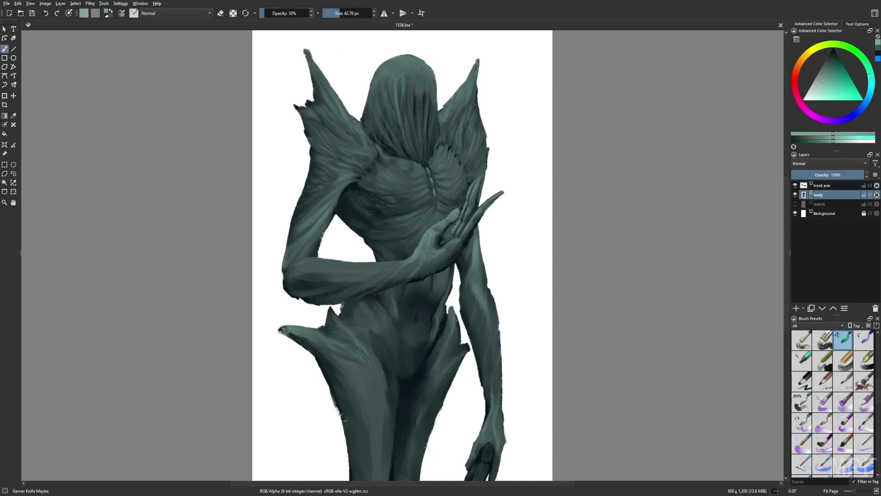
pyautogui.moveTo(356, 400); pyautogui.dragTo(374, 400)
pyautogui.moveTo(412, 421); pyautogui.dragTo(434, 360)
# Reduce the brush to 30 px and on to 26 px at 19% opacity, and strengthen the light streaks on the thighs
pyautogui.press('[')
pyautogui.press('[')
pyautogui.press('[')
pyautogui.press('[')
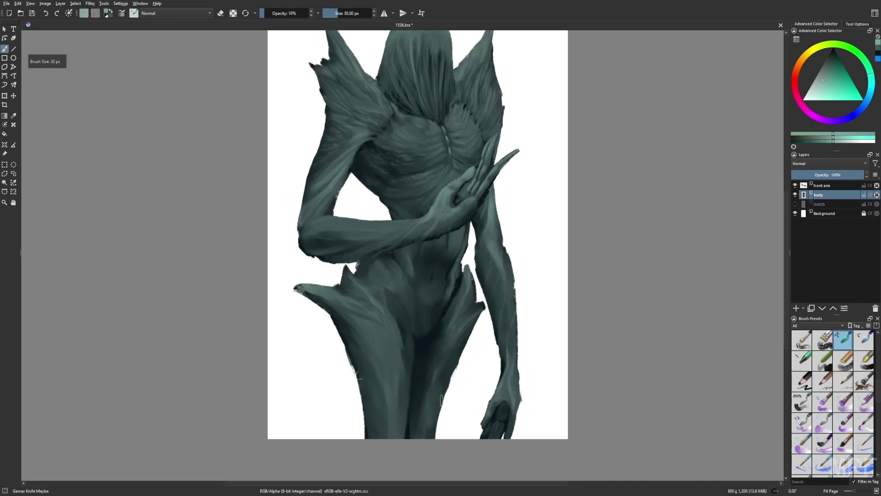
pyautogui.press('o')
pyautogui.press('o')
pyautogui.press('o')
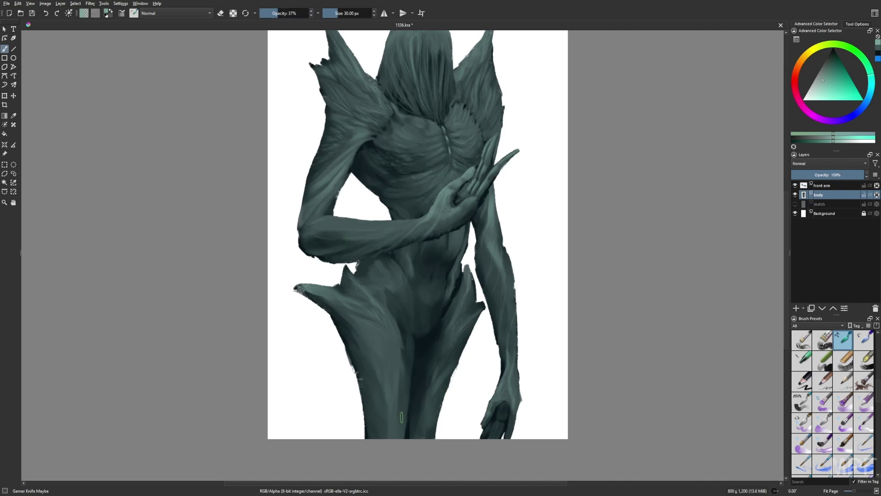
pyautogui.press('[')
pyautogui.press('i')
pyautogui.moveTo(375, 388); pyautogui.dragTo(357, 454)
# Sample dark teal tones from the figure, deepen the abdomen and hip shading, and set the brush to 13 px at 45% opacity
pyautogui.keyDown('ctrl'); pyautogui.click(434, 321); pyautogui.keyUp('ctrl')
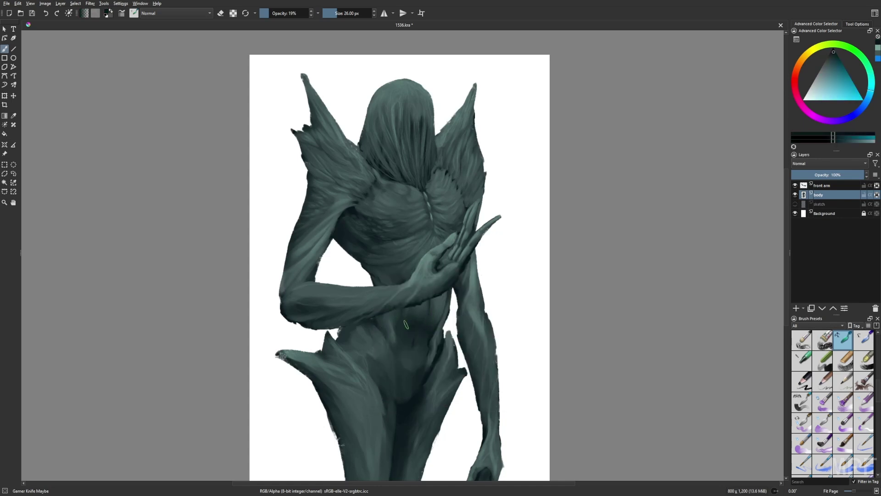
pyautogui.keyDown('ctrl'); pyautogui.click(435, 370); pyautogui.keyUp('ctrl')
pyautogui.scroll(-1, 447, 360)
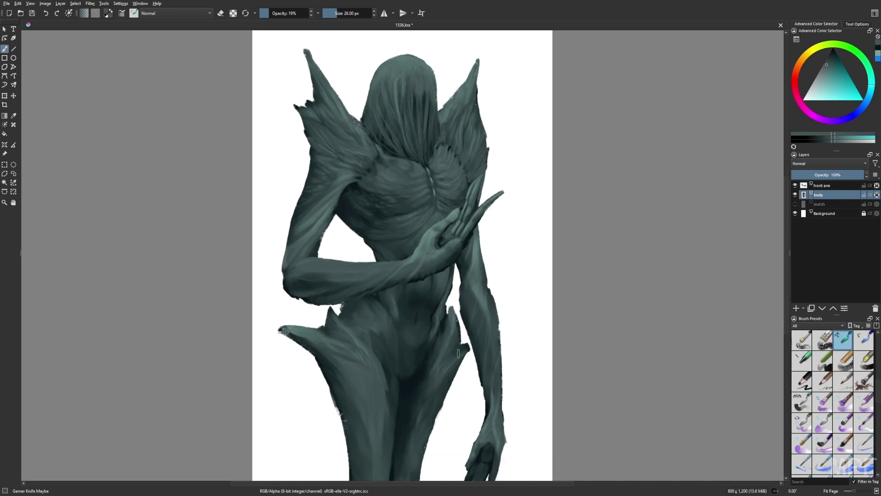
pyautogui.press('m')
pyautogui.press('[')
pyautogui.press('o')
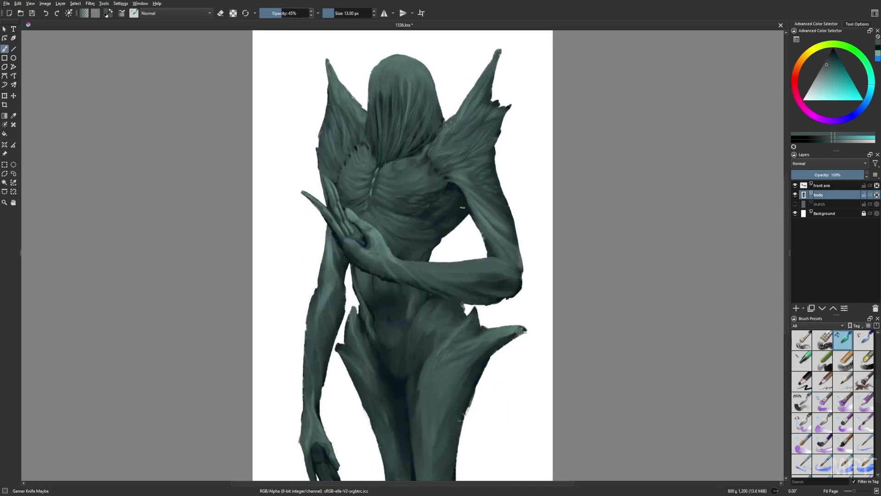
# Add a new paint layer directly above the Background layer and name it "back"
pyautogui.click(823, 214)
pyautogui.press('Insert')
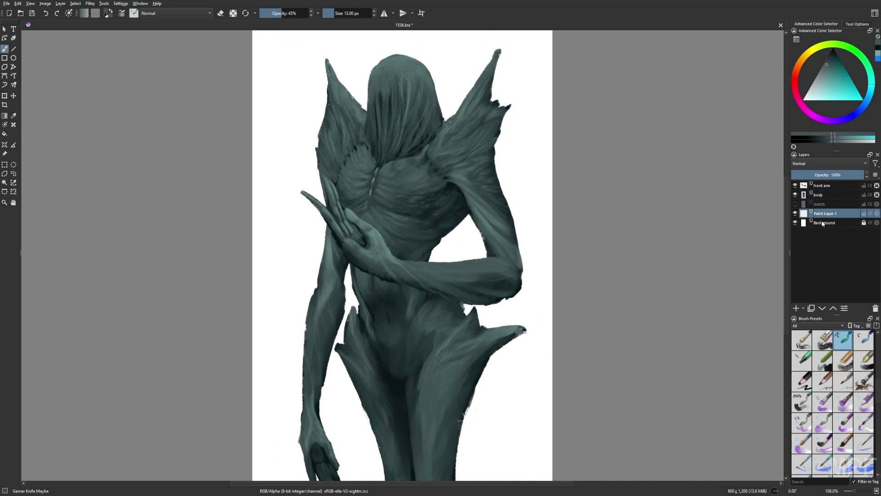
pyautogui.doubleClick(824, 214)
pyautogui.write('back')
pyautogui.press('Return')
# Choose a muted reddish pink and fill the back layer with it
pyautogui.click(797, 84)
pyautogui.press('f')
pyautogui.click(390, 288)
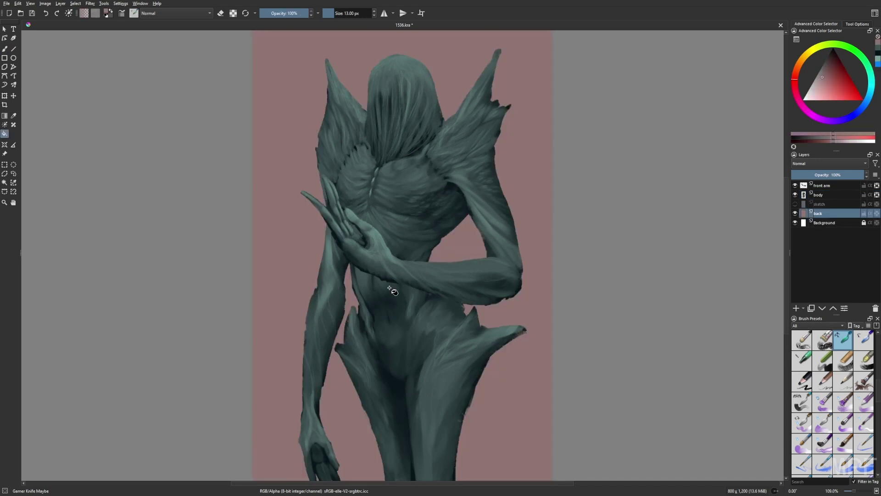
# Apply a vertical pale-pink gradient fading downward over the back layer, and pick a darker muted red for the brush
pyautogui.click(826, 70)
pyautogui.press('g')
pyautogui.moveTo(464, 46); pyautogui.dragTo(467, 454)
pyautogui.press('b')
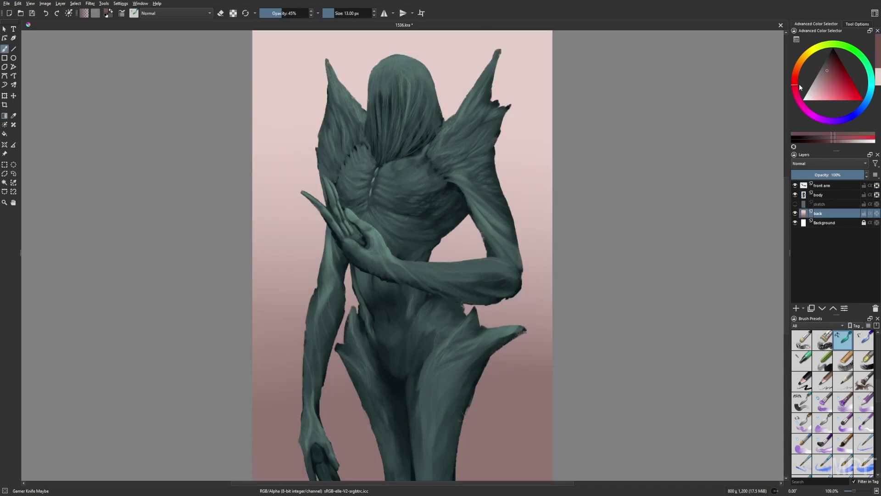
# Darken the lower background with a muted dark red using a very large Airbrush Soft brush at 100% opacity
pyautogui.rightClick(576, 307)
pyautogui.click(576, 257)
pyautogui.press('-')
pyautogui.press('-')
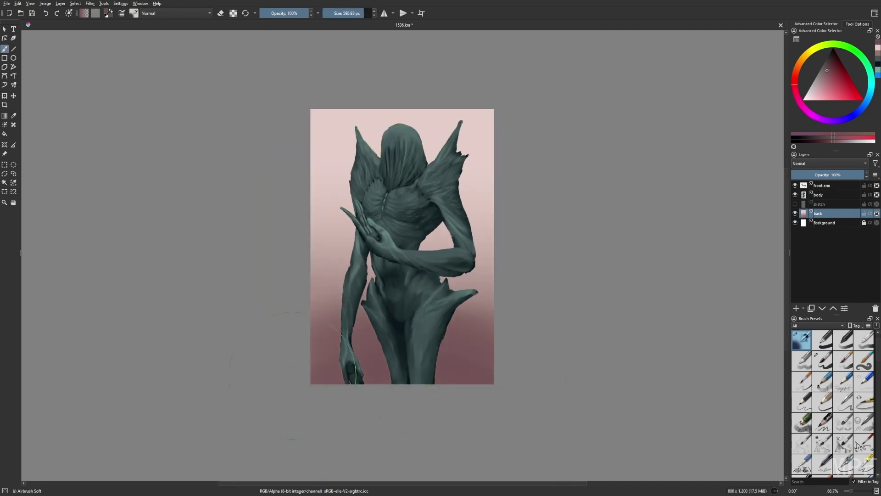
pyautogui.moveTo(292, 376); pyautogui.dragTo(471, 388)
# Add vertical bristle texture and cream strokes to the background with the Wet Bristles Rough brush, 80 px at 41% opacity
pyautogui.rightClick(471, 387)
pyautogui.click(426, 344)
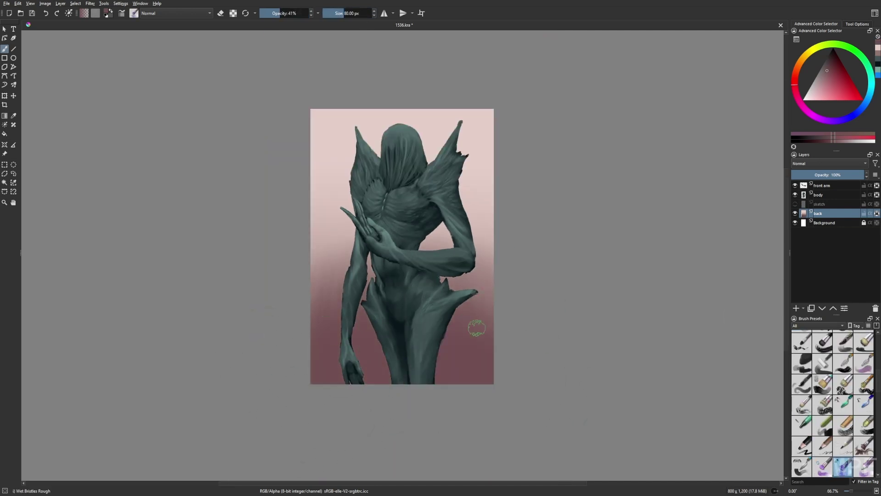
pyautogui.keyDown('ctrl'); pyautogui.click(360, 143); pyautogui.keyUp('ctrl')
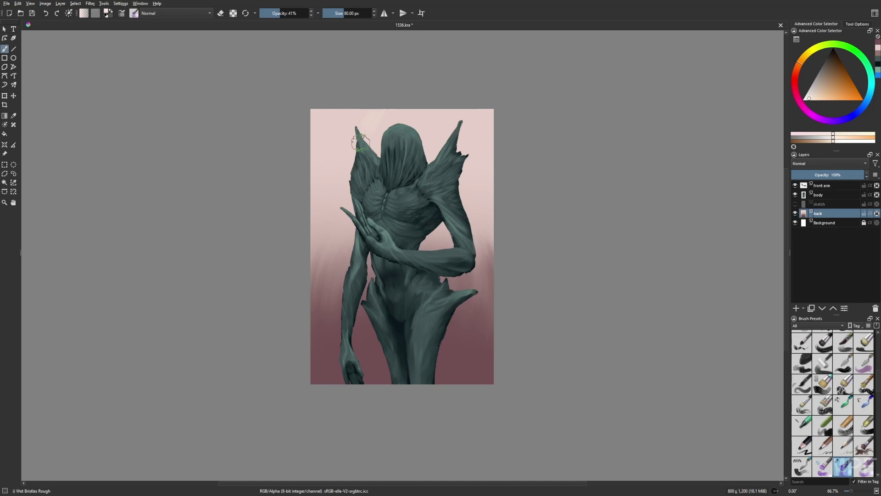
pyautogui.moveTo(361, 143)
pyautogui.mouseDown()
pyautogui.moveTo(312, 106)
pyautogui.moveTo(412, 113)
pyautogui.moveTo(425, 138)
pyautogui.moveTo(478, 153)
pyautogui.mouseUp()
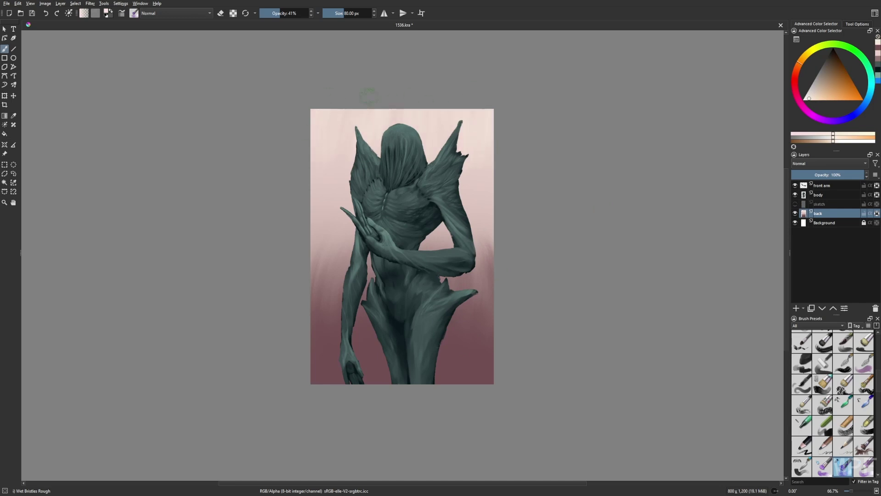
pyautogui.press('2')
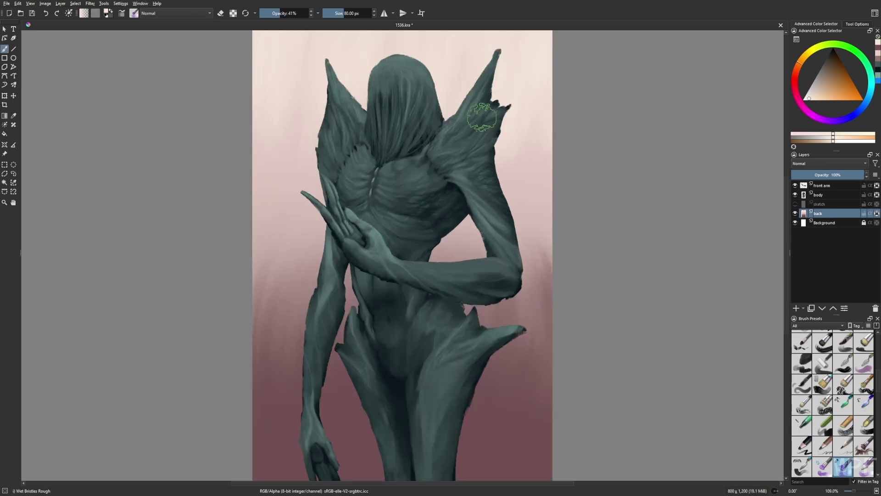
# Group the front arm and body layers and name the group "creature"
pyautogui.click(822, 185)
pyautogui.keyDown('shift'); pyautogui.click(818, 194); pyautogui.keyUp('shift')
pyautogui.hotkey('ctrl', 'g')
pyautogui.doubleClick(820, 186)
pyautogui.write('creature')
pyautogui.press('Return')
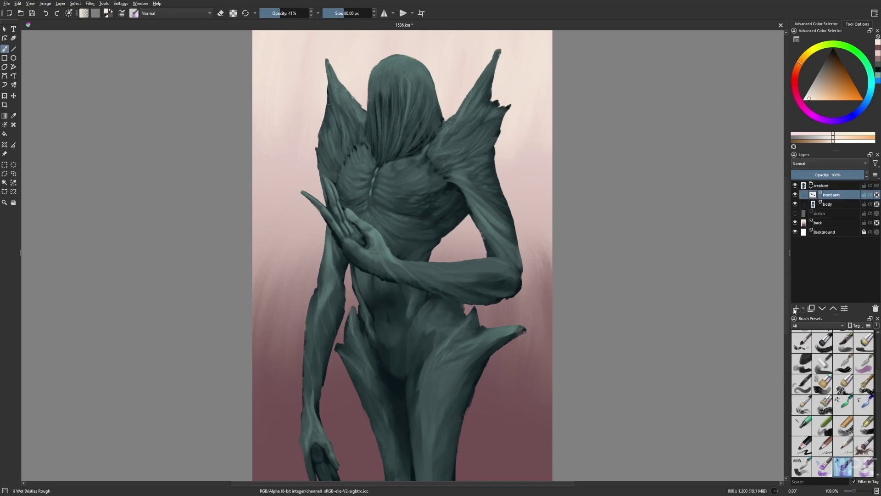
# Add a new layer between the front arm and body layers and name it "mult"
pyautogui.click(795, 309)
pyautogui.doubleClick(827, 204)
pyautogui.write('mult')
pyautogui.press('Return')
# Set the mult layer to Multiply and shade the lower body and hanging arm with a reddish tone using Airbrush Soft
pyautogui.click(816, 161)
pyautogui.click(812, 180)
pyautogui.click(801, 340)
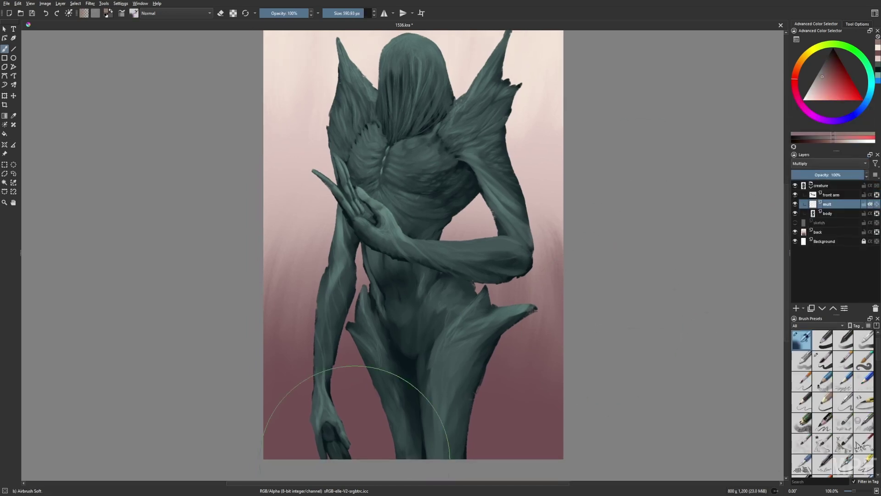
pyautogui.moveTo(356, 459)
pyautogui.mouseDown()
pyautogui.moveTo(393, 373)
pyautogui.moveTo(285, 374)
pyautogui.mouseUp()
# Erase the shadow from the hanging hand and wrist with the Garner Knife Maybe brush, about 78 px at 45% opacity
pyautogui.press('/')
pyautogui.press('e')
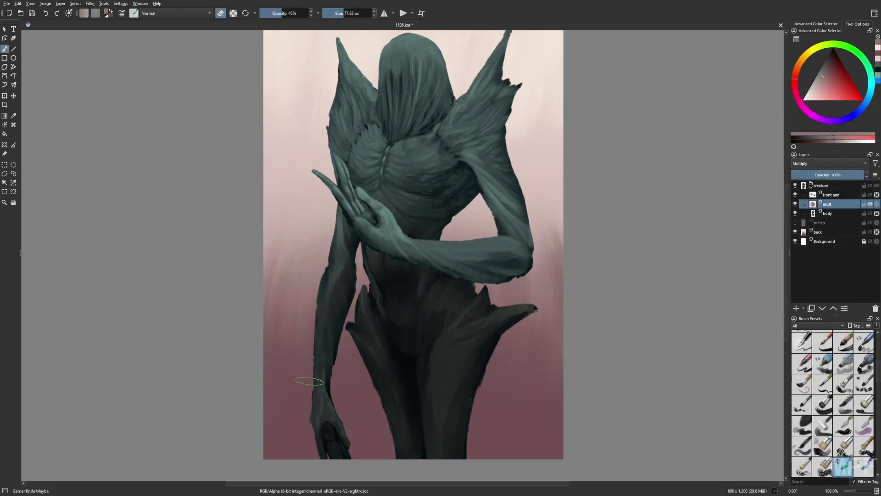
pyautogui.press('m')
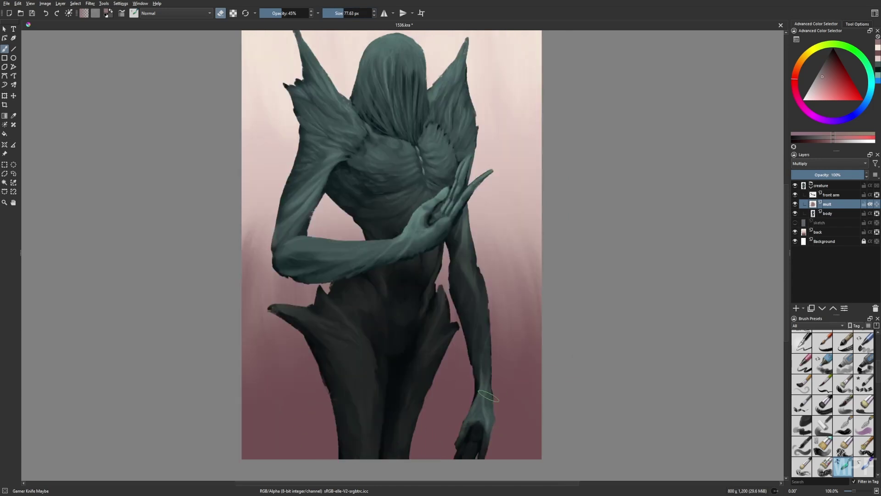
# Return to painting mode, reduce the brush to about 36 px and paint multiply shadow on the hanging upper arm
pyautogui.press('e')
pyautogui.press('e')
pyautogui.press('e')
pyautogui.press('[')
pyautogui.press('[')
pyautogui.press('[')
pyautogui.press('[')
pyautogui.moveTo(466, 262); pyautogui.dragTo(463, 288)
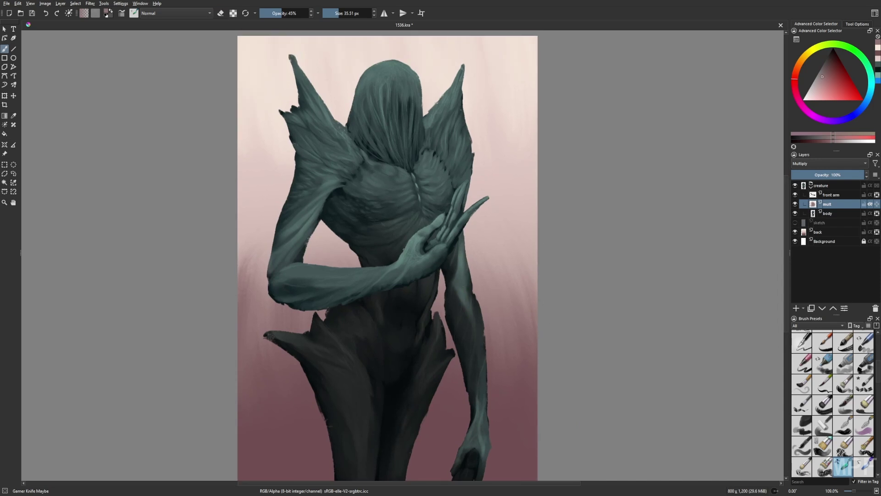
pyautogui.press('m')
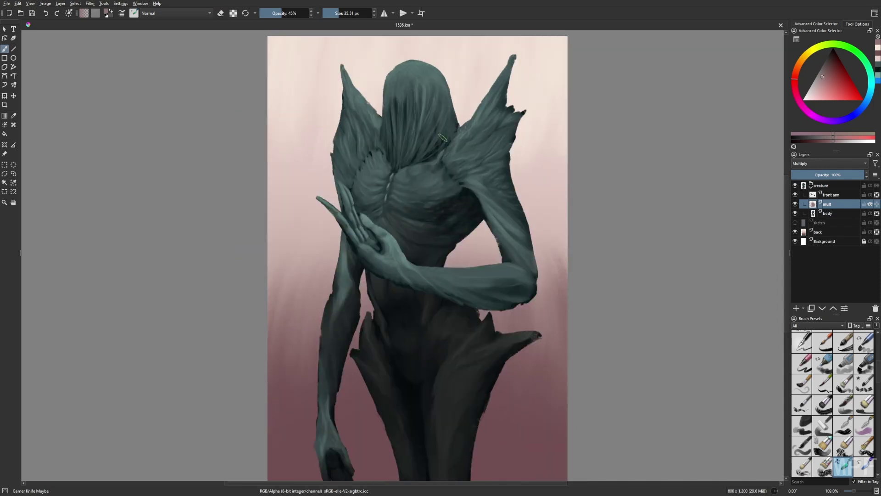
# Paint multiply shadow over the head's hair strands beside the large shoulder fin, then mirror the canvas view and fit it
pyautogui.moveTo(443, 137)
pyautogui.mouseDown()
pyautogui.moveTo(430, 161)
pyautogui.moveTo(428, 101)
pyautogui.mouseUp()
pyautogui.press('m')
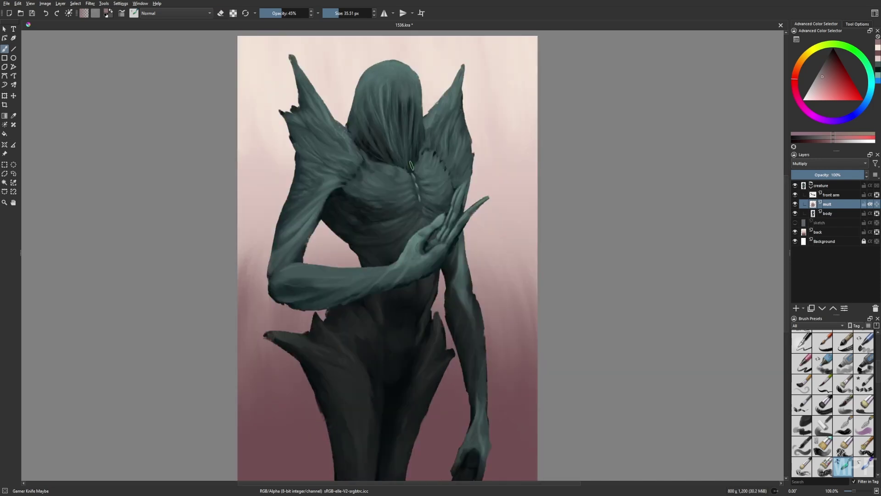
pyautogui.press('2')
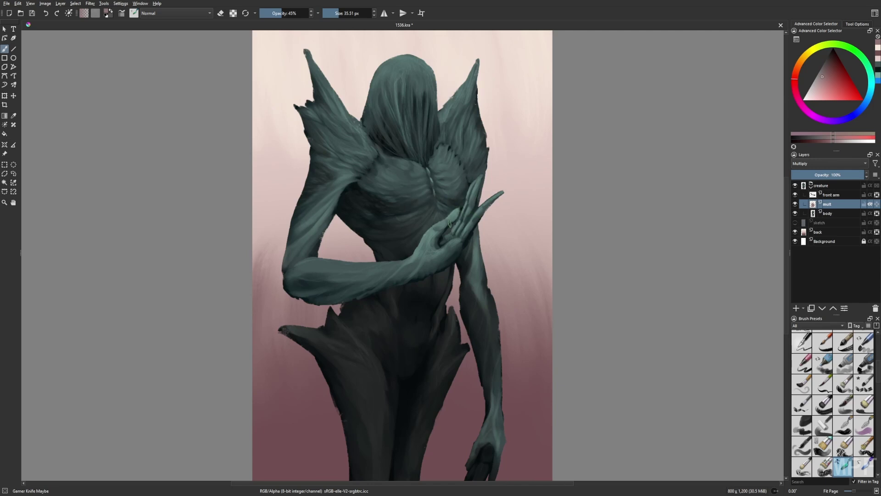
# Add a new layer above the front arm layer and name it "overlay"
pyautogui.press('Insert')
pyautogui.press('F2')
pyautogui.write('overlay')
pyautogui.press('Return')
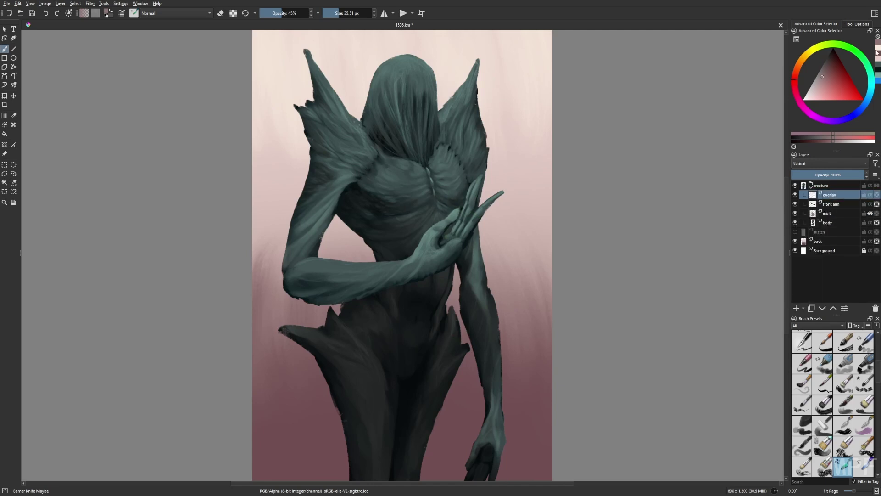
# Pick a pale cream colour, enable alpha inheritance on the overlay layer and set its blending mode to Overlay
pyautogui.click(876, 53)
pyautogui.click(869, 194)
pyautogui.click(828, 164)
pyautogui.click(808, 183)
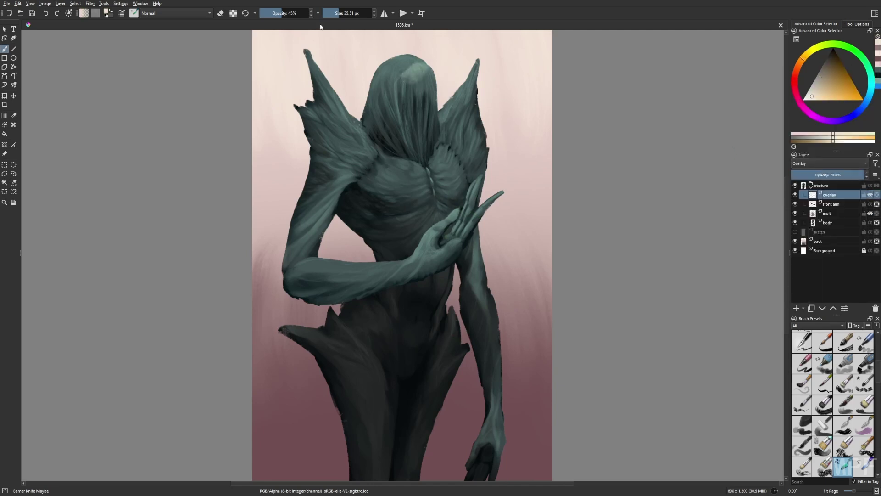
# Paint cream overlay highlights at 100% opacity on the head, both shoulder fins, the bent arm and its elbow
pyautogui.click(307, 13)
pyautogui.moveTo(395, 60)
pyautogui.mouseDown()
pyautogui.moveTo(450, 32)
pyautogui.moveTo(427, 137)
pyautogui.mouseUp()
pyautogui.moveTo(321, 60); pyautogui.dragTo(360, 142)
pyautogui.moveTo(473, 64); pyautogui.dragTo(454, 143)
pyautogui.moveTo(458, 92)
pyautogui.mouseDown()
pyautogui.moveTo(390, 167)
pyautogui.moveTo(348, 161)
pyautogui.moveTo(353, 193)
pyautogui.mouseUp()
pyautogui.moveTo(317, 223); pyautogui.dragTo(298, 248)
pyautogui.moveTo(305, 271); pyautogui.dragTo(349, 262)
# Reduce the brush to 28 px and paint overlay highlights along the raised hand, fingers and forearm, checking in the mirrored view
pyautogui.press('m')
pyautogui.press('[')
pyautogui.press('[')
pyautogui.press('[')
pyautogui.moveTo(410, 271)
pyautogui.mouseDown()
pyautogui.moveTo(486, 271)
pyautogui.moveTo(404, 266)
pyautogui.moveTo(328, 182)
pyautogui.moveTo(348, 230)
pyautogui.mouseUp()
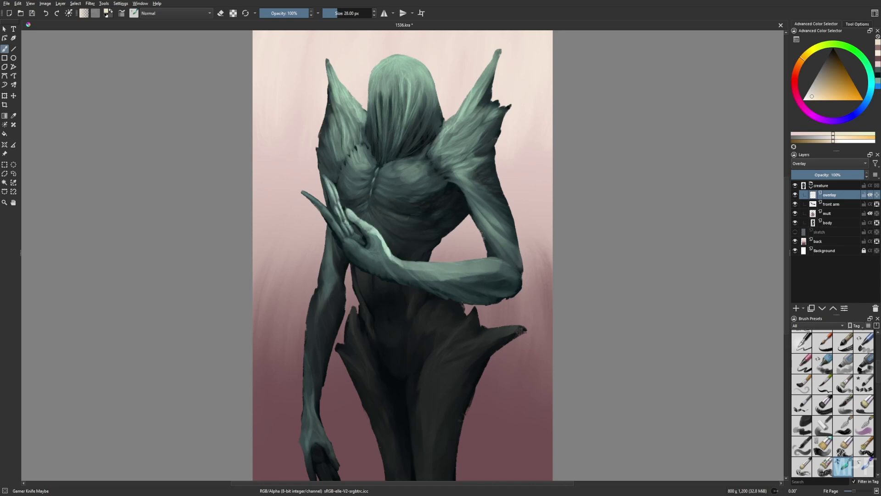
pyautogui.moveTo(316, 192)
pyautogui.mouseDown()
pyautogui.moveTo(341, 230)
pyautogui.moveTo(386, 232)
pyautogui.moveTo(383, 259)
pyautogui.mouseUp()
pyautogui.press('m')
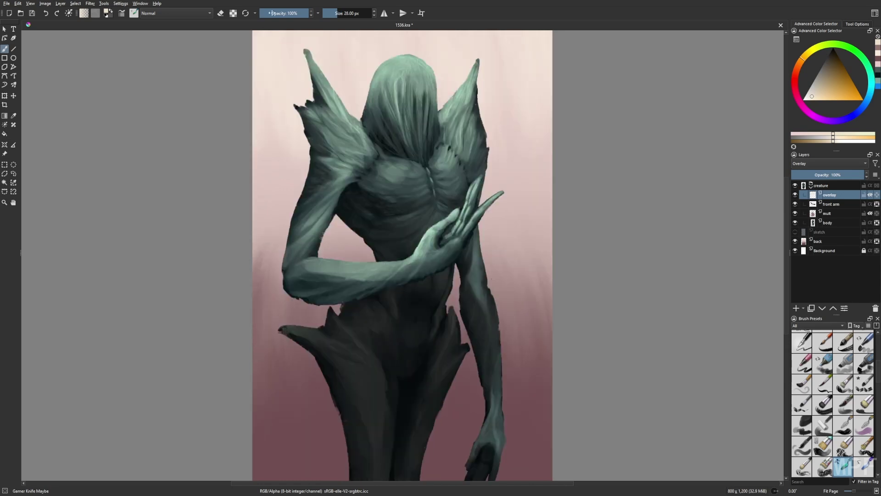
# Lower the brush to 24% opacity at about 33 px and softly highlight the top of the head and the hanging upper arm
pyautogui.click(271, 13)
pyautogui.click(344, 12)
pyautogui.press('e')
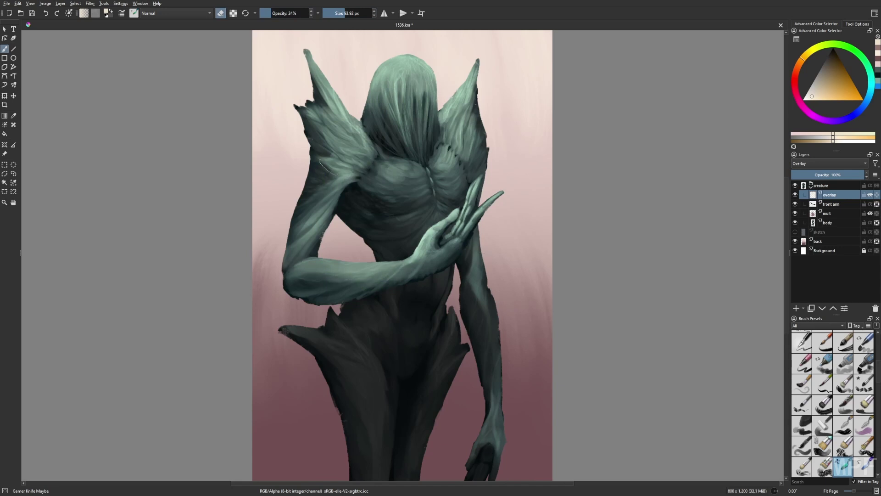
pyautogui.press('e')
pyautogui.moveTo(399, 61); pyautogui.dragTo(371, 61)
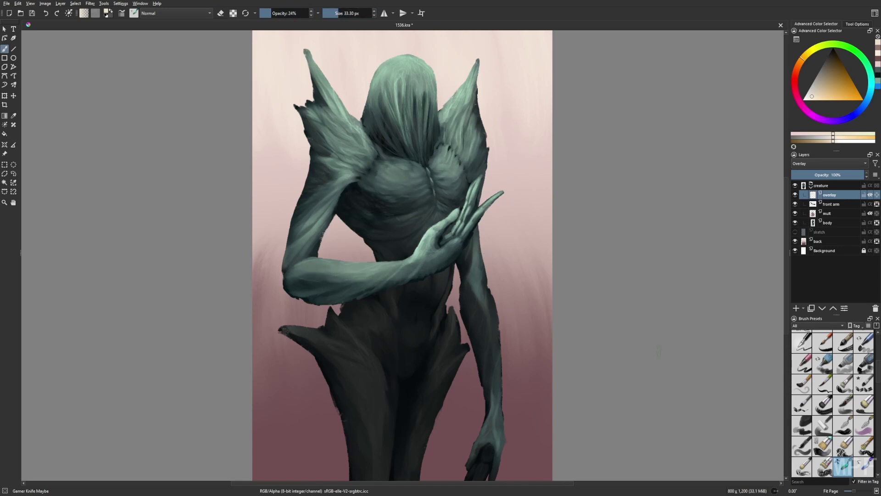
pyautogui.moveTo(478, 243); pyautogui.dragTo(479, 294)
# Raise the brush opacity to 47% and add overlay highlights to the palm and the chest muscle
pyautogui.click(282, 13)
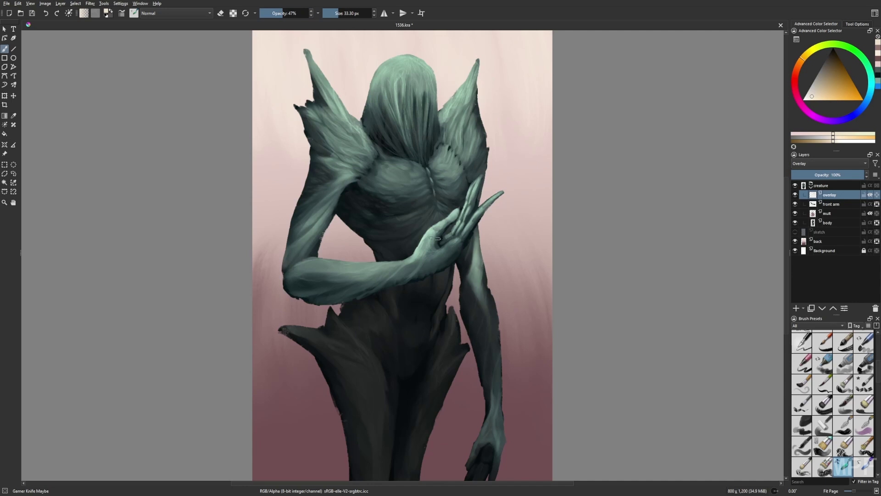
pyautogui.moveTo(434, 248); pyautogui.dragTo(424, 265)
pyautogui.moveTo(410, 166); pyautogui.dragTo(385, 183)
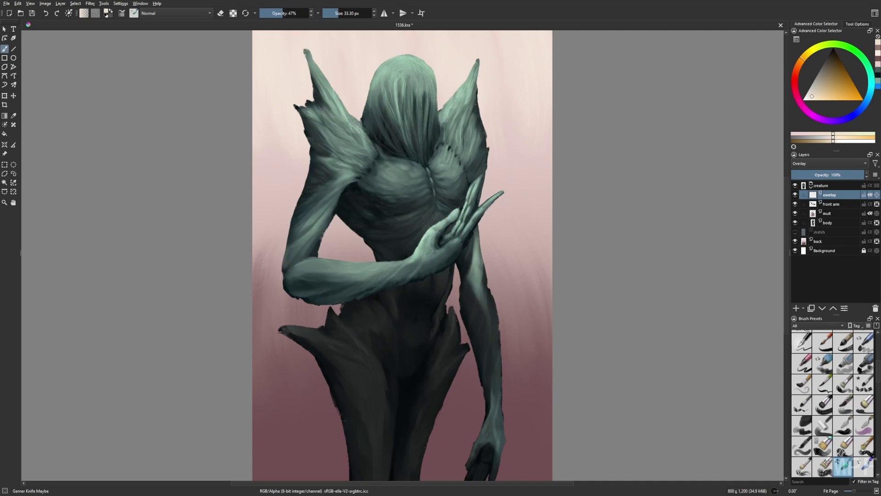
pyautogui.press('m')
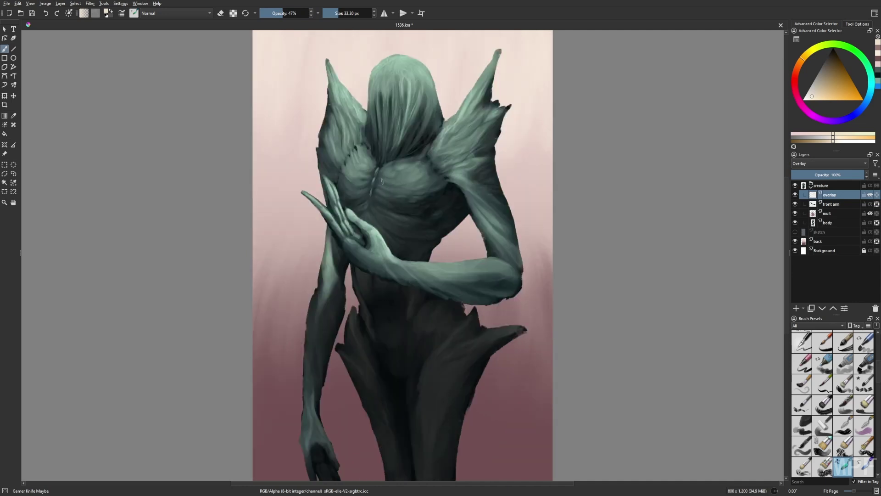
# Glaze warm orange-red tones into the shoulder fin shadows on the overlay layer with Airbrush Soft at 16% opacity
pyautogui.press('e')
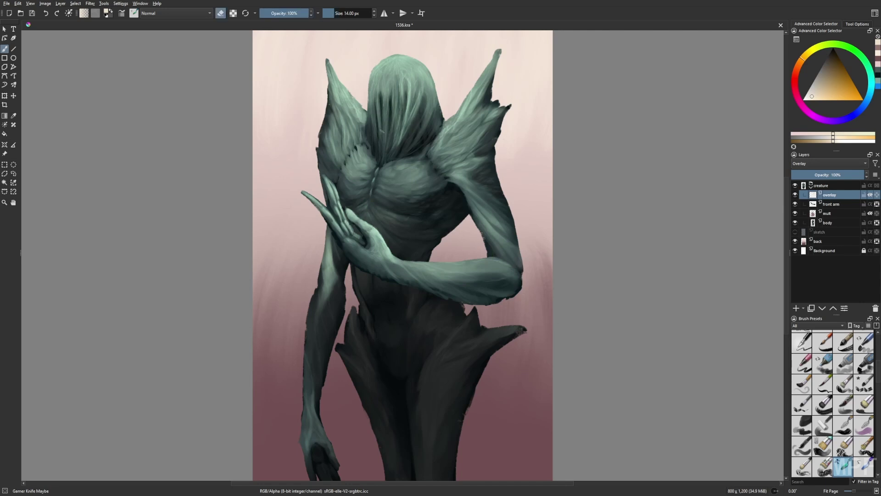
pyautogui.press('x')
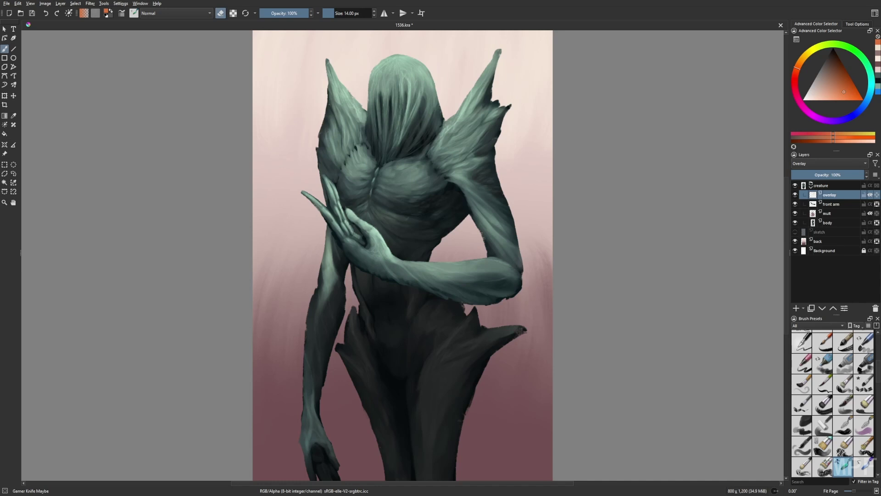
pyautogui.press('/')
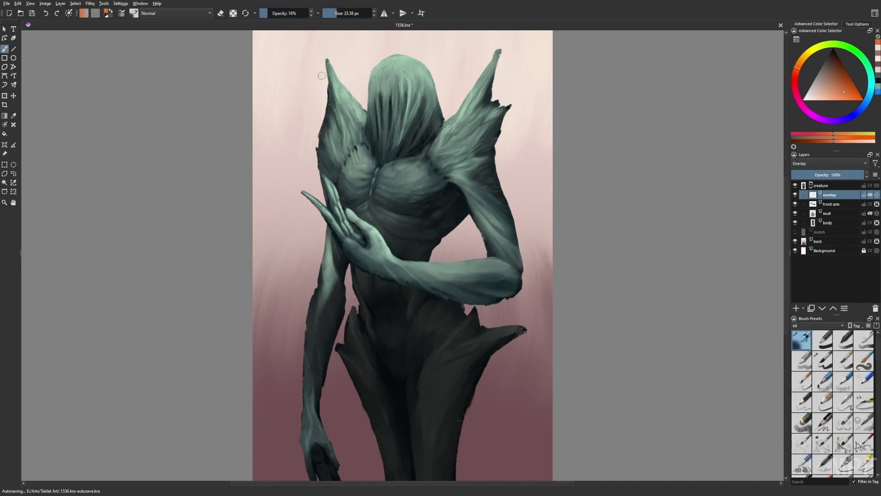
pyautogui.press('m')
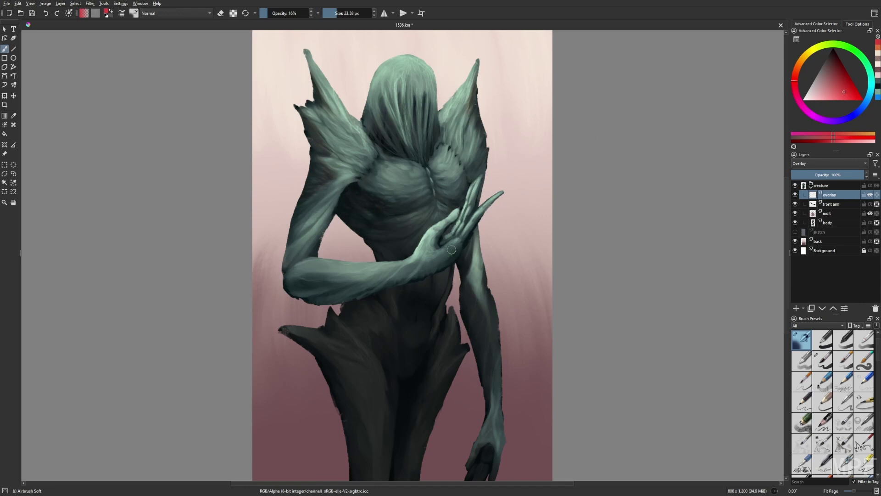
# Erase overlay colour from the palm with the Garner Knife Maybe brush at 14 px and 100% opacity
pyautogui.rightClick(533, 232)
pyautogui.click(475, 273)
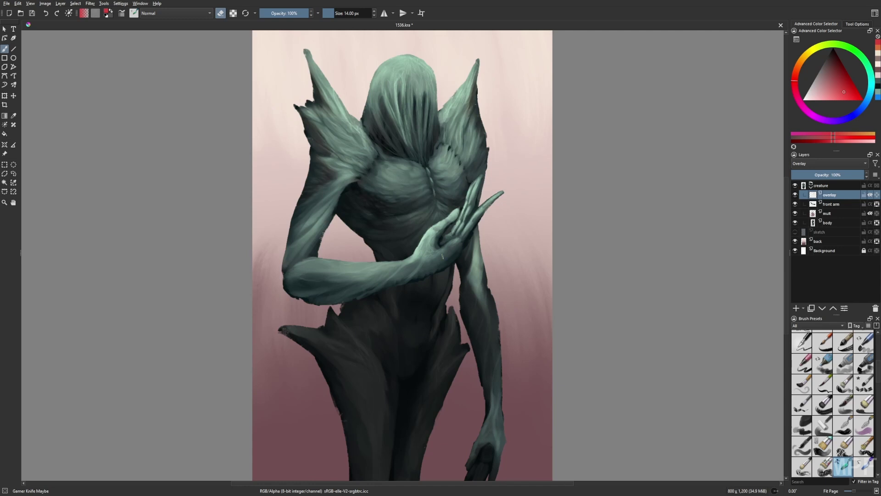
pyautogui.click(443, 256)
# Sample dark teal beside the hand, switch to painting on the front arm layer and darken the gaps between the raised fingers
pyautogui.keyDown('ctrl'); pyautogui.click(467, 258); pyautogui.keyUp('ctrl')
pyautogui.press('e')
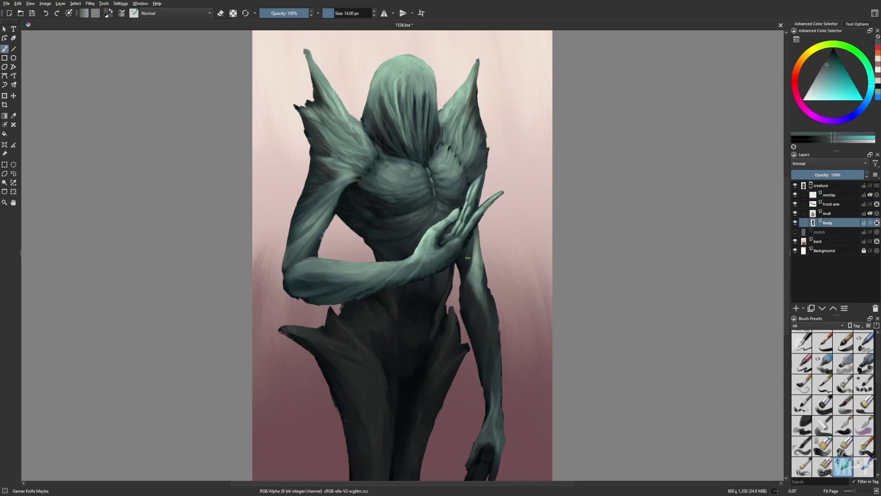
pyautogui.click(830, 204)
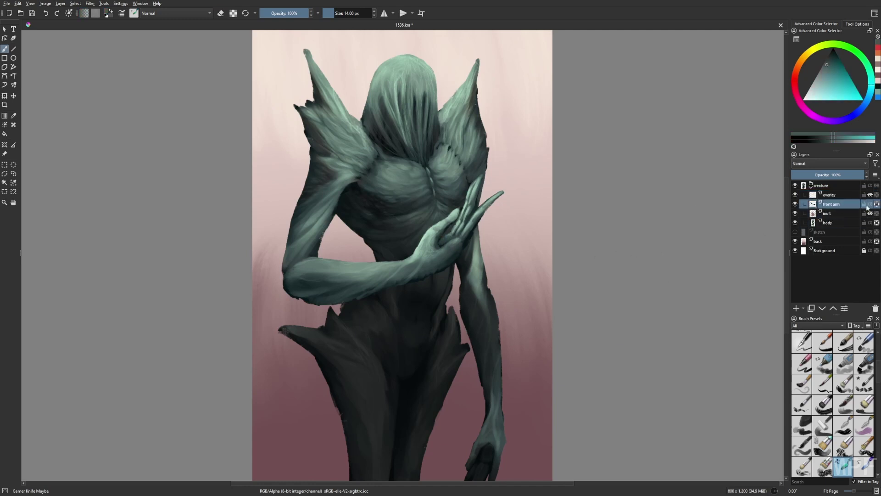
pyautogui.rightClick(703, 236)
pyautogui.click(698, 219)
pyautogui.press('m')
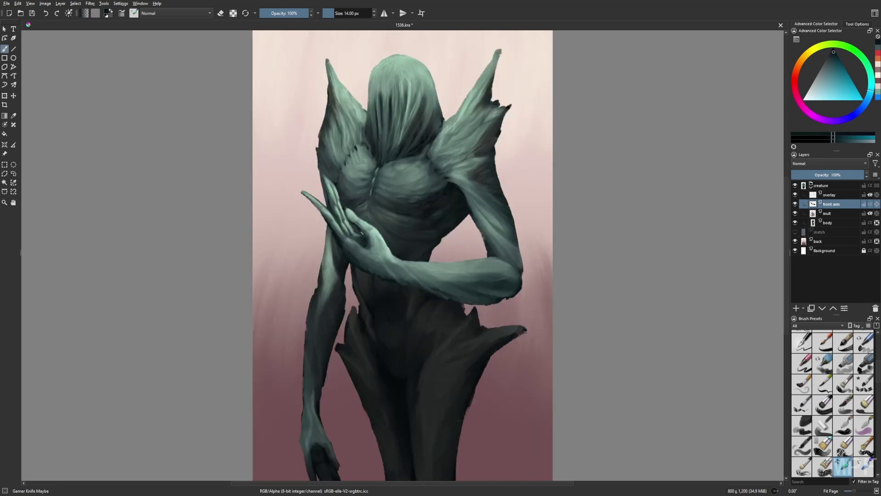
# Return to the overlay layer and glaze red over the shadowed shoulder and torso with Airbrush Soft at 16% opacity
pyautogui.rightClick(467, 275)
pyautogui.click(427, 244)
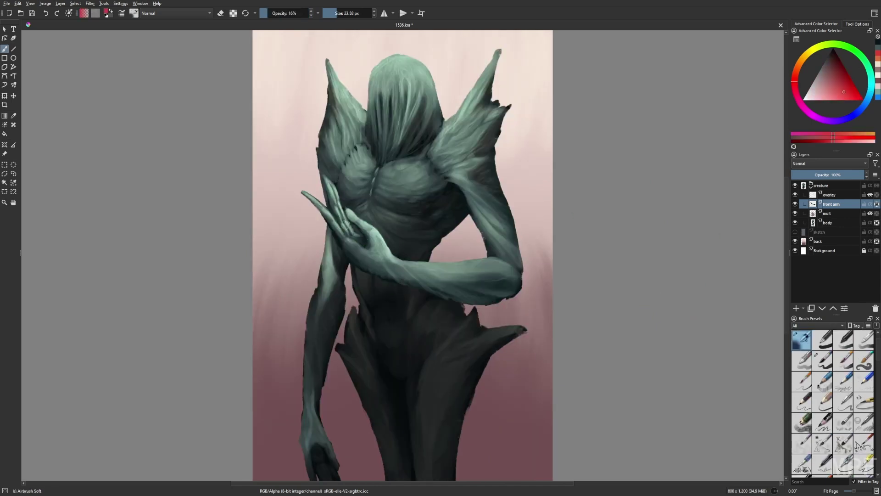
pyautogui.press('pageup')
pyautogui.scroll(-2, 322, 426)
# Brighten the hanging forearm and wrist with pale cream using Garner Knife Maybe at 30 px and 100% opacity
pyautogui.rightClick(360, 384)
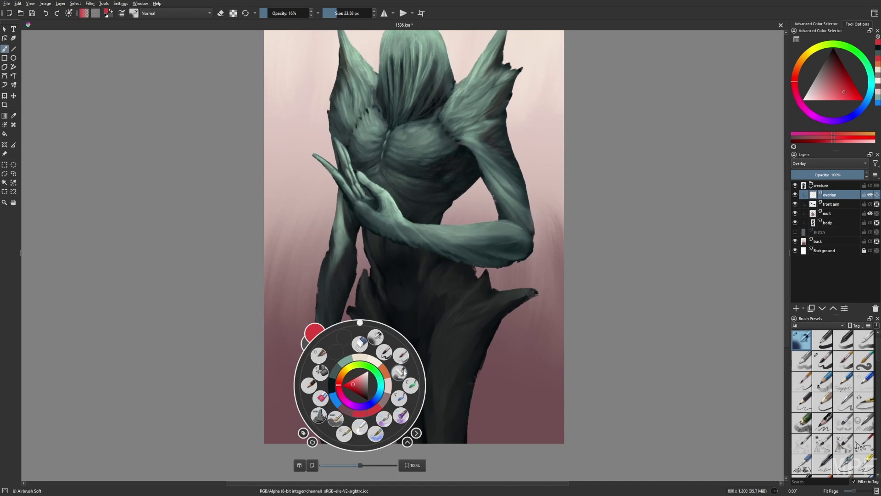
pyautogui.click(376, 336)
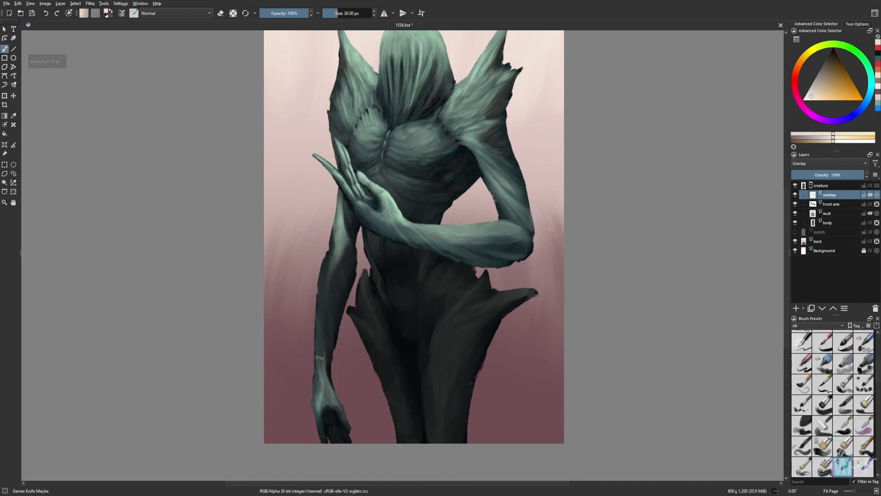
pyautogui.scroll(1, 459, 362)
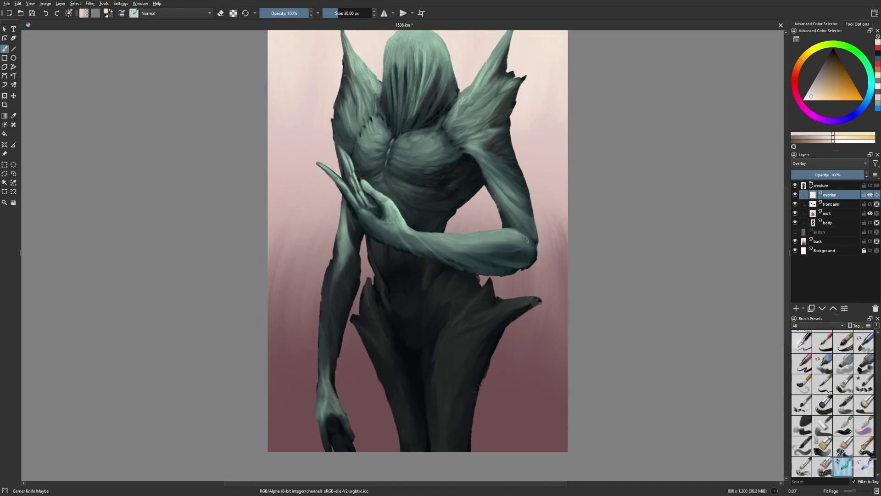
pyautogui.press('m')
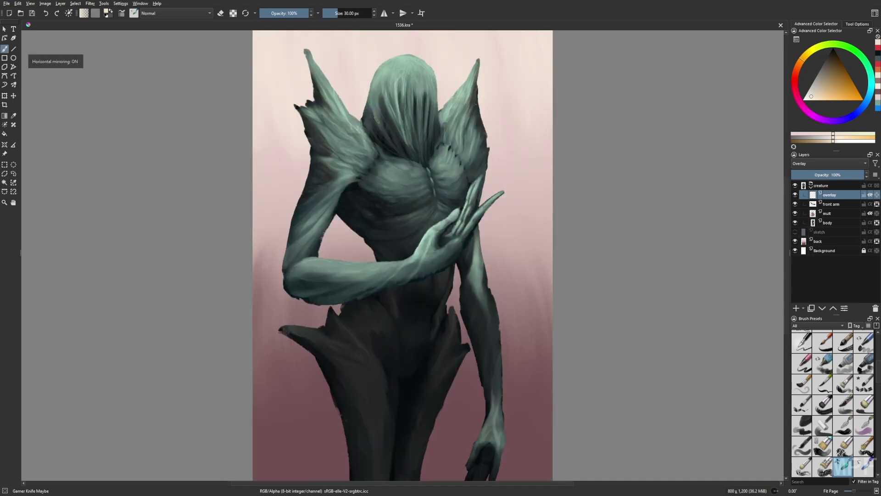
# Switch to the mult layer and refine its body shadows with the Garner Knife Maybe eraser at 15 px and 80% opacity
pyautogui.press('pagedown')
pyautogui.press('pagedown')
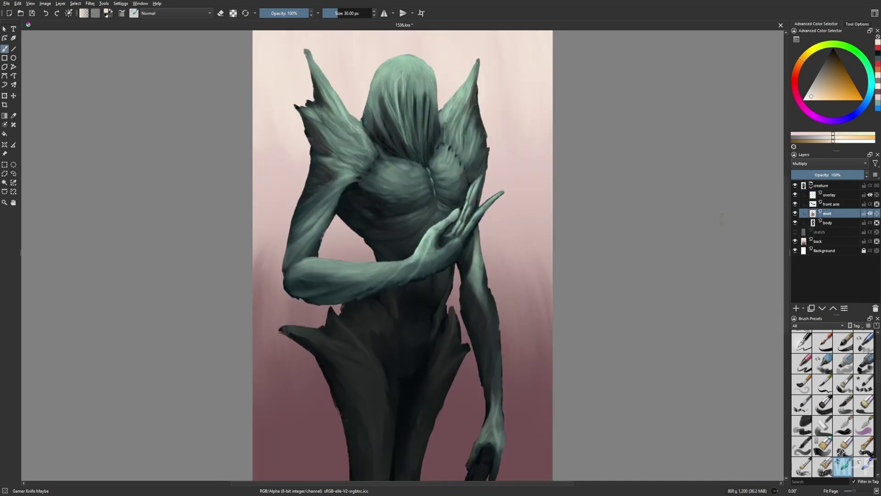
pyautogui.click(221, 13)
pyautogui.click(221, 13)
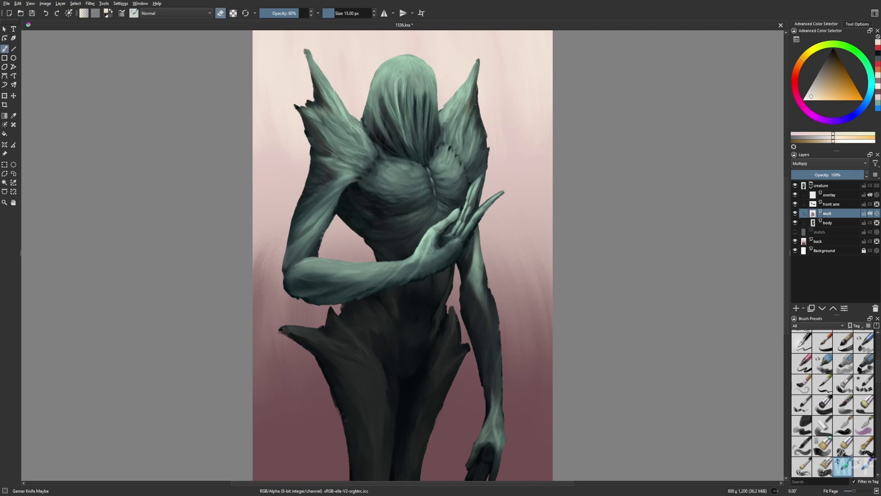
# Return to painting mode and add a new layer above the creature group named "fog"
pyautogui.press('pageup')
pyautogui.press('pageup')
pyautogui.press('e')
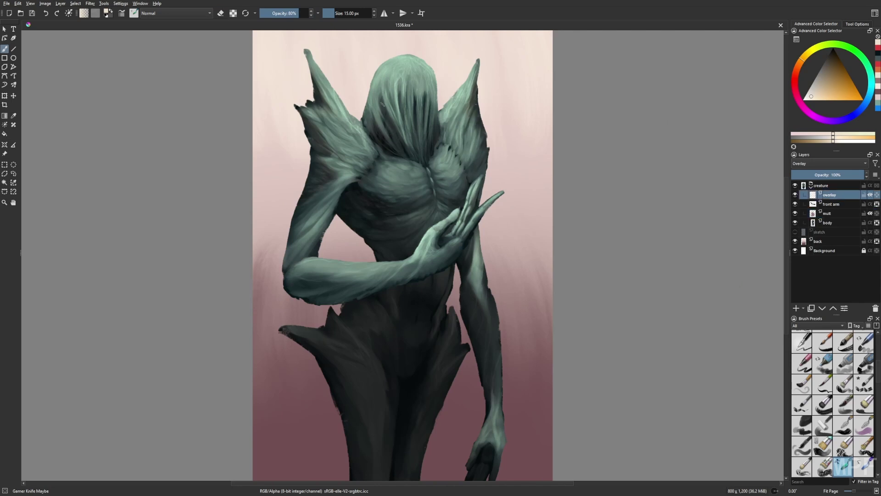
pyautogui.press('Insert')
pyautogui.press('F2')
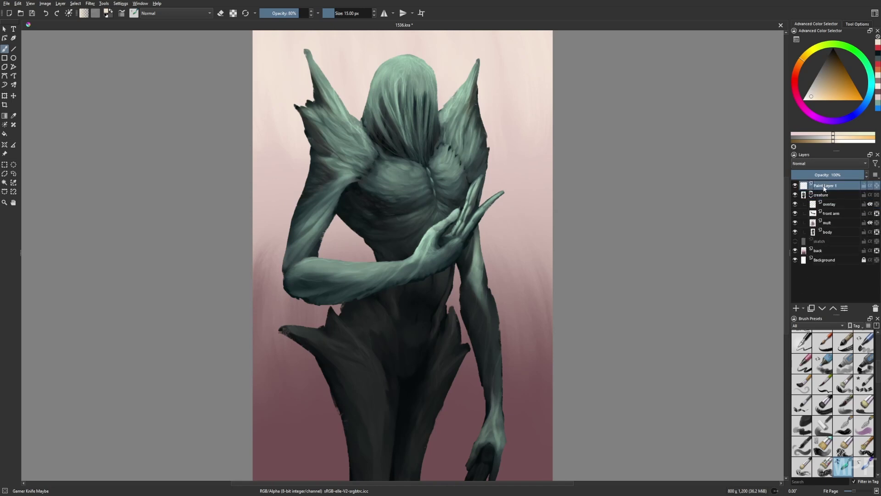
pyautogui.write('fog')
pyautogui.press('Return')
# Airbrush mauve fog across the lower legs and the hanging hand on the fog layer
pyautogui.press('x')
pyautogui.press('/')
pyautogui.scroll(-3, 685, 207)
pyautogui.moveTo(349, 394); pyautogui.dragTo(486, 399)
# Select the body layer and extend the fingers of the hanging hand with Garner Knife Maybe at 20 px and 80% opacity
pyautogui.click(872, 233)
pyautogui.press('/')
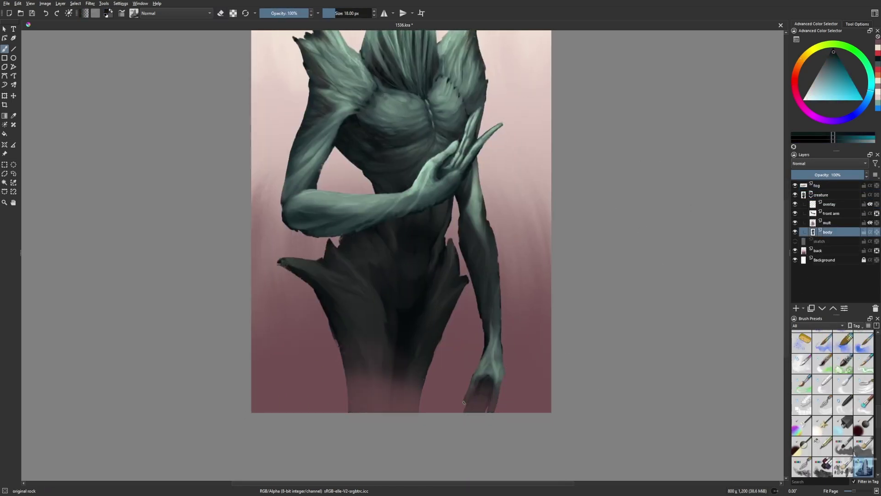
pyautogui.press('.')
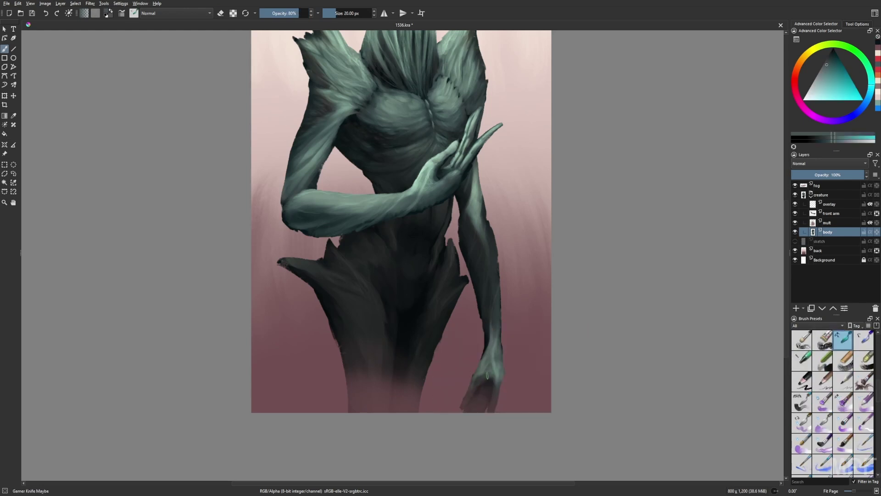
# Return to the fog layer and paint mauve fog over the hanging fingers and lower legs with Airbrush Soft
pyautogui.rightClick(555, 377)
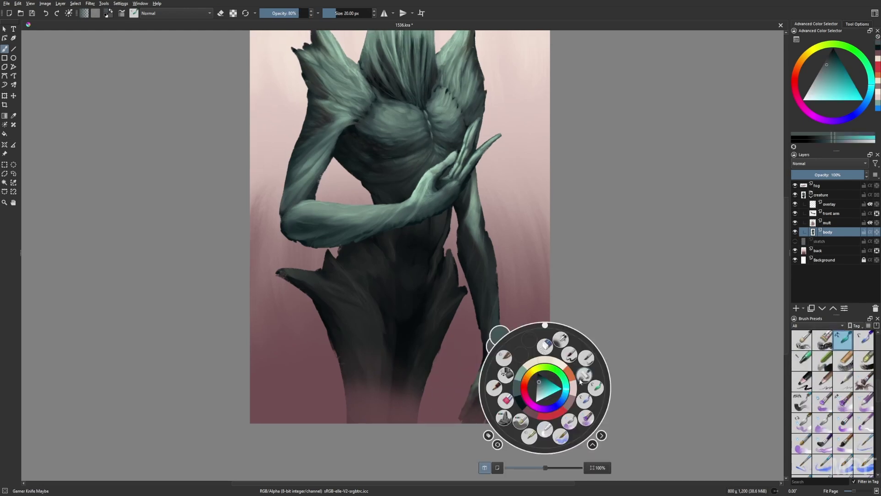
pyautogui.click(555, 349)
pyautogui.click(821, 185)
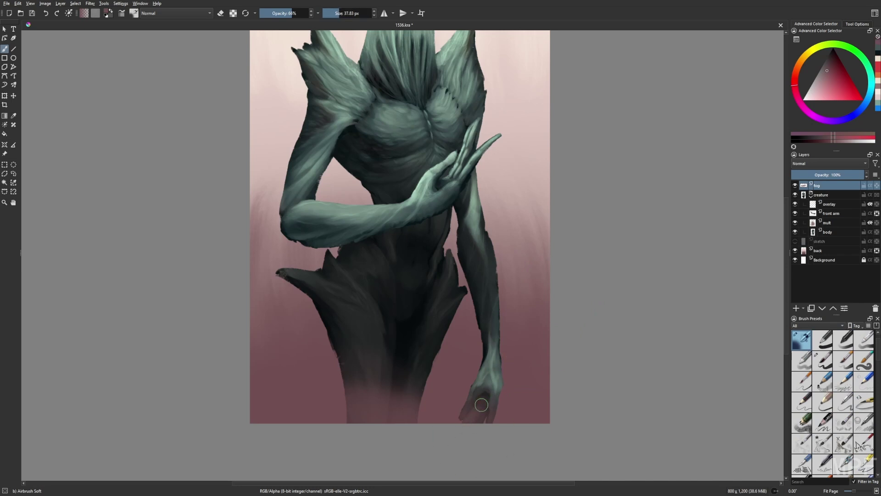
pyautogui.moveTo(472, 403); pyautogui.dragTo(480, 437)
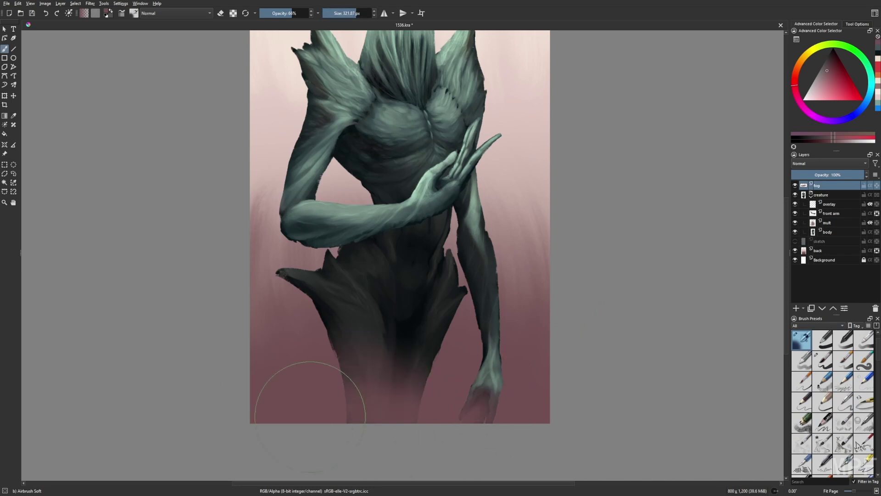
# Build up the fog around the thighs and roughen its edge with Wet Bristles Rough at 80 px and 41% opacity
pyautogui.scroll(-3, 296, 381)
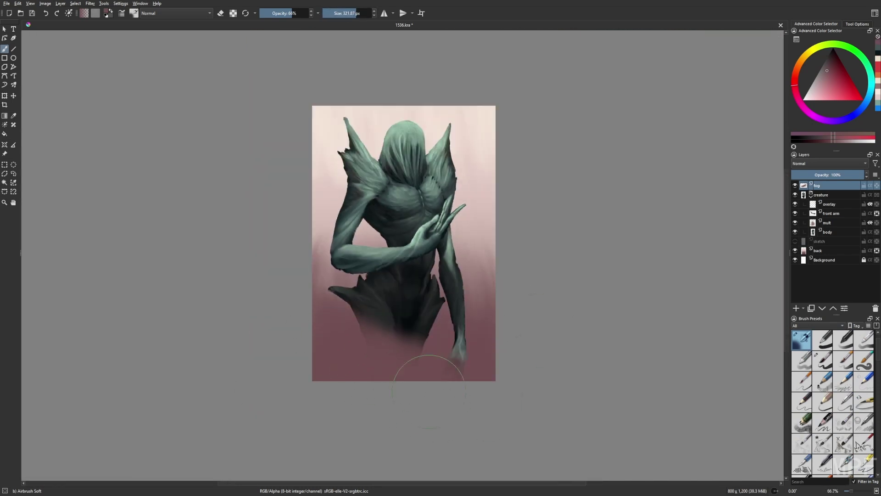
pyautogui.rightClick(469, 381)
pyautogui.click(468, 352)
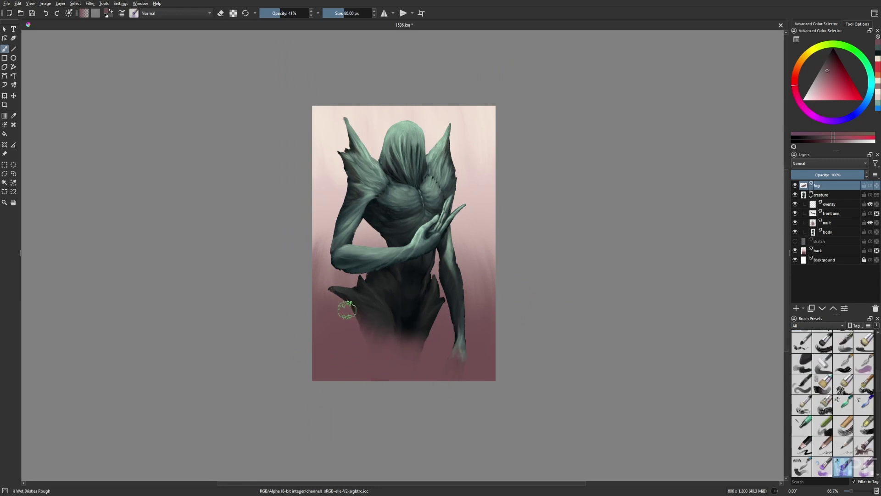
# Clean up the front arm layer's edges by erasing with the original rock brush at 7 px and 100% opacity
pyautogui.rightClick(621, 254)
pyautogui.click(567, 256)
pyautogui.press('1')
pyautogui.press('e')
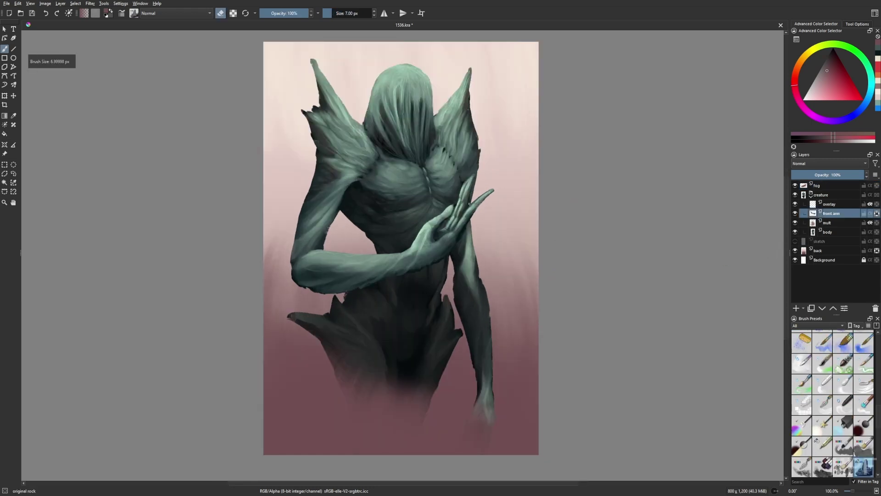